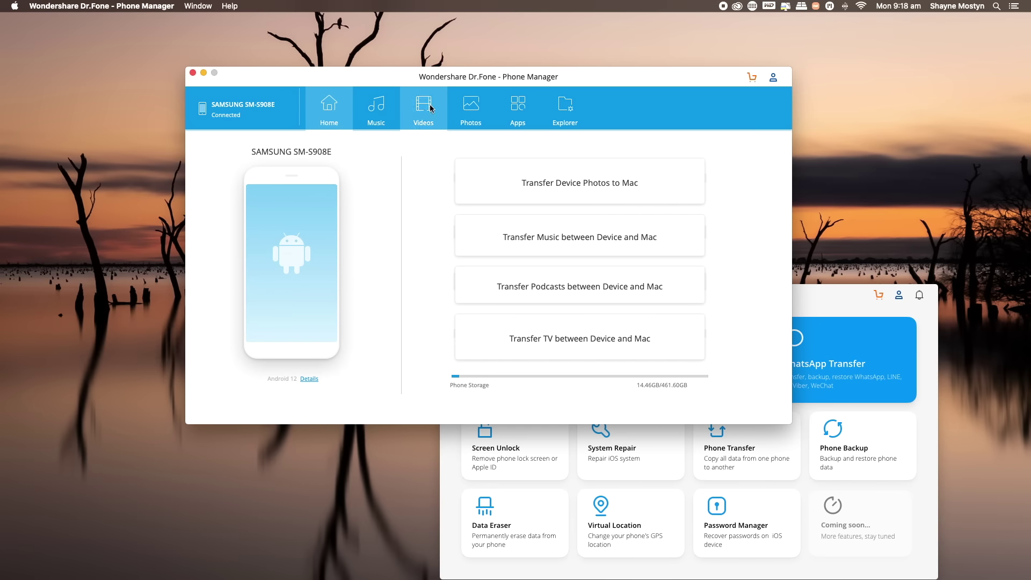
Show the phone's Camera album of 162 photos in Dr.Fone's Photos section.
{"action": "left_click", "coordinate": [473, 110]}
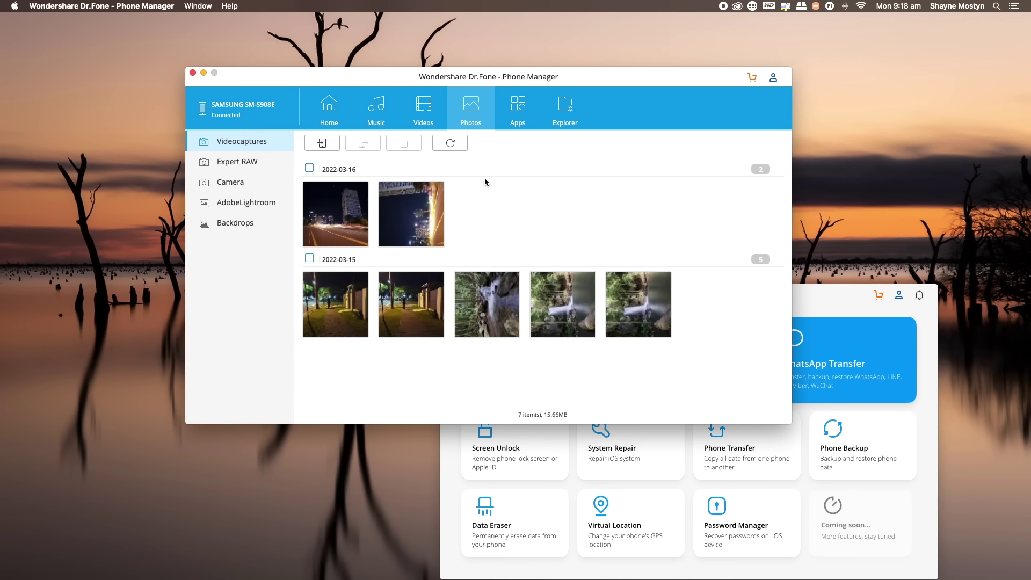
{"action": "left_click", "coordinate": [243, 180]}
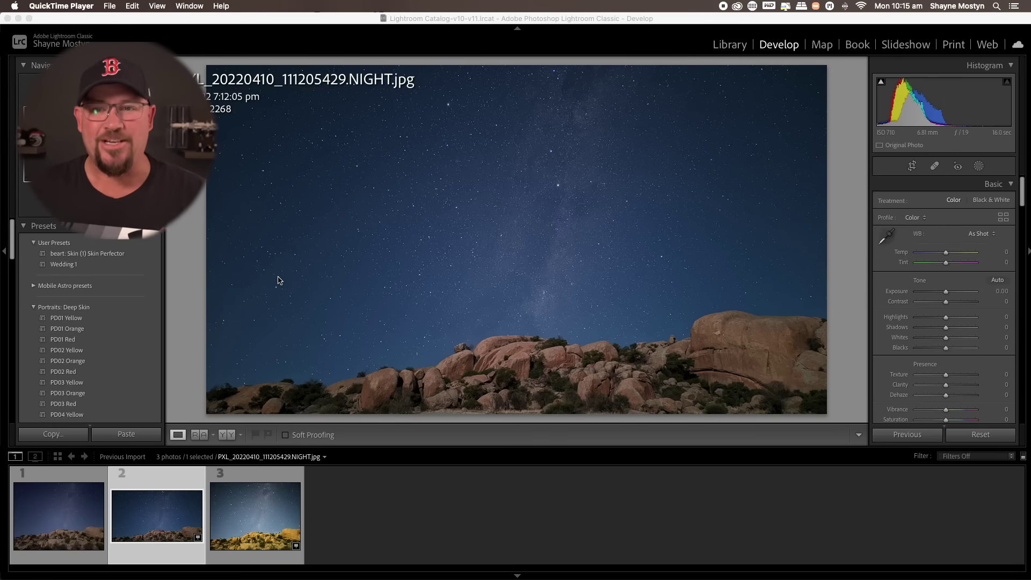
Step through the three night photos in the filmstrip to reach IMG_6776.DNG.
{"action": "left_click", "coordinate": [105, 527]}
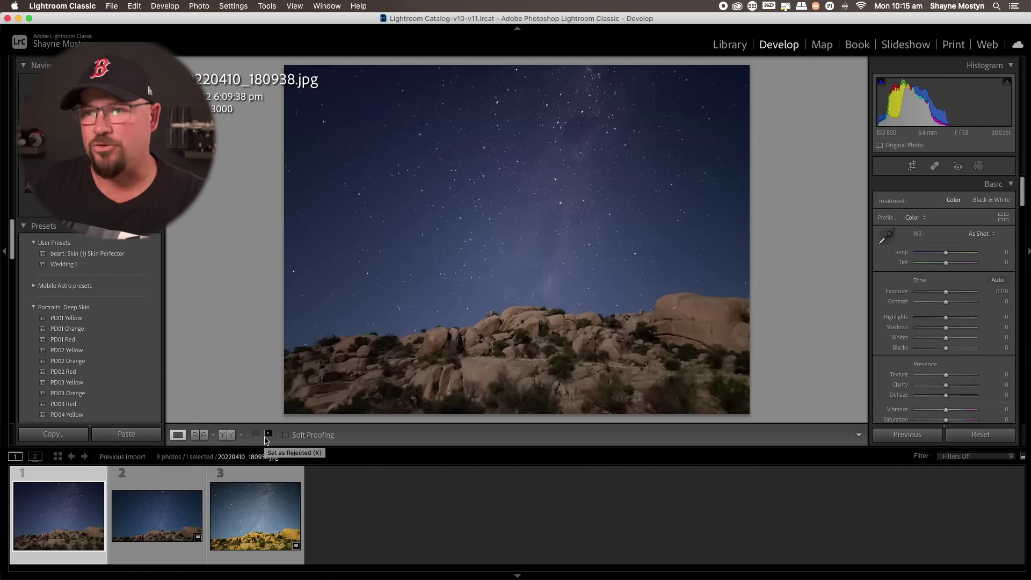
{"action": "left_click", "coordinate": [135, 528]}
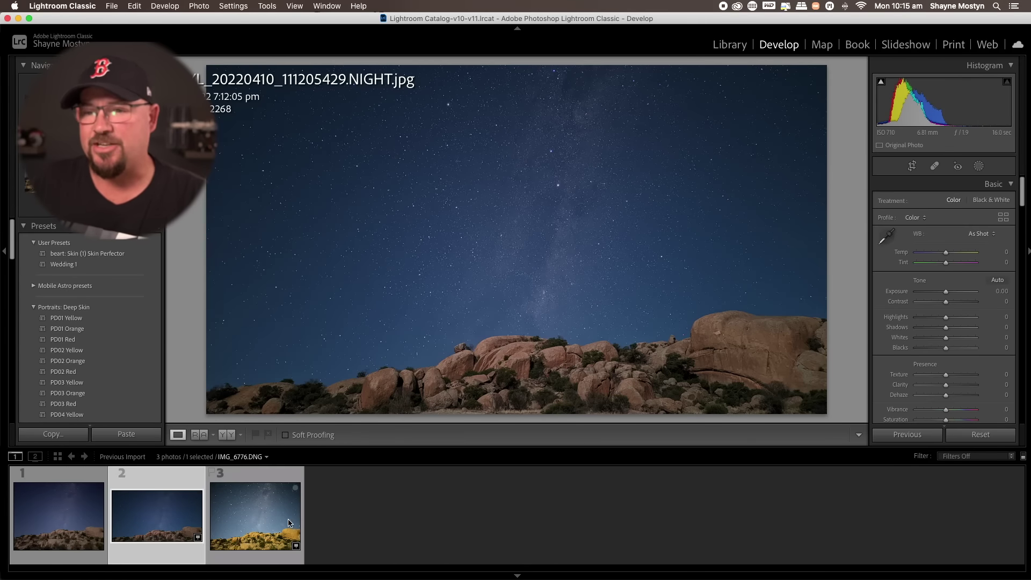
{"action": "left_click", "coordinate": [255, 545]}
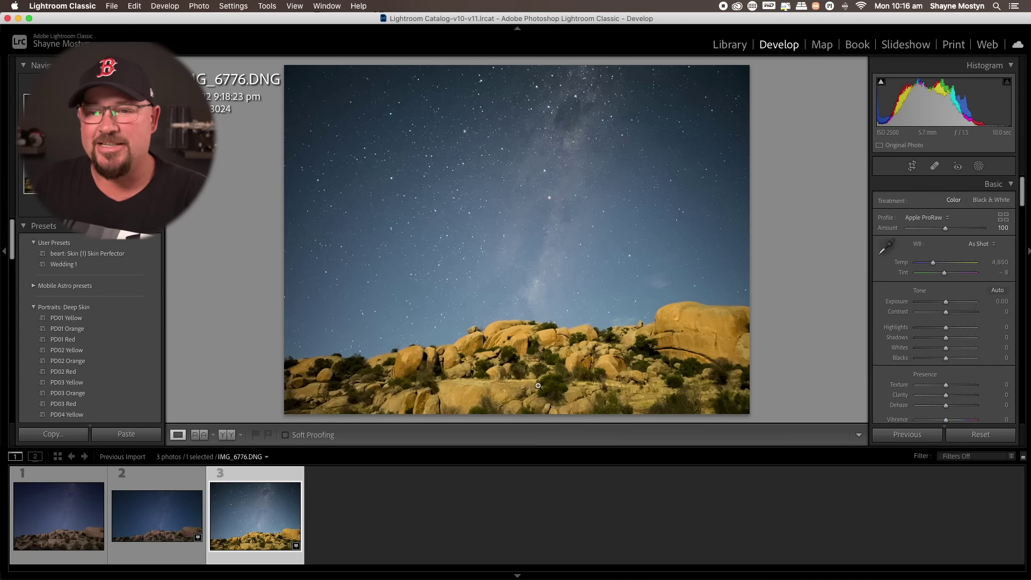
Inspect IMG_6776.DNG's stars at 1:1, then return to the whole-photo view.
{"action": "left_click", "coordinate": [528, 314]}
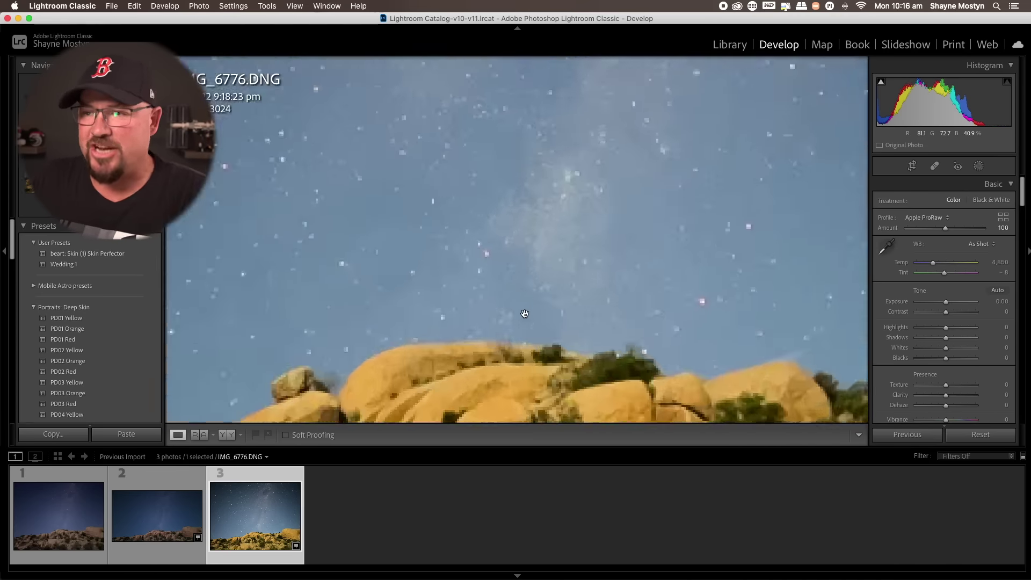
{"action": "left_click_drag", "start_coordinate": [543, 224], "coordinate": [380, 381]}
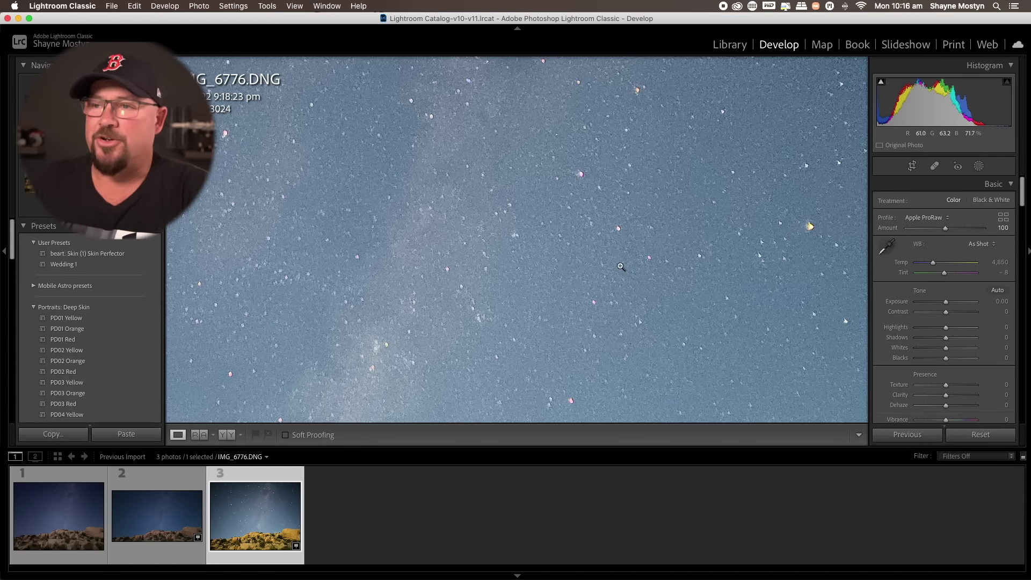
{"action": "left_click", "coordinate": [620, 266]}
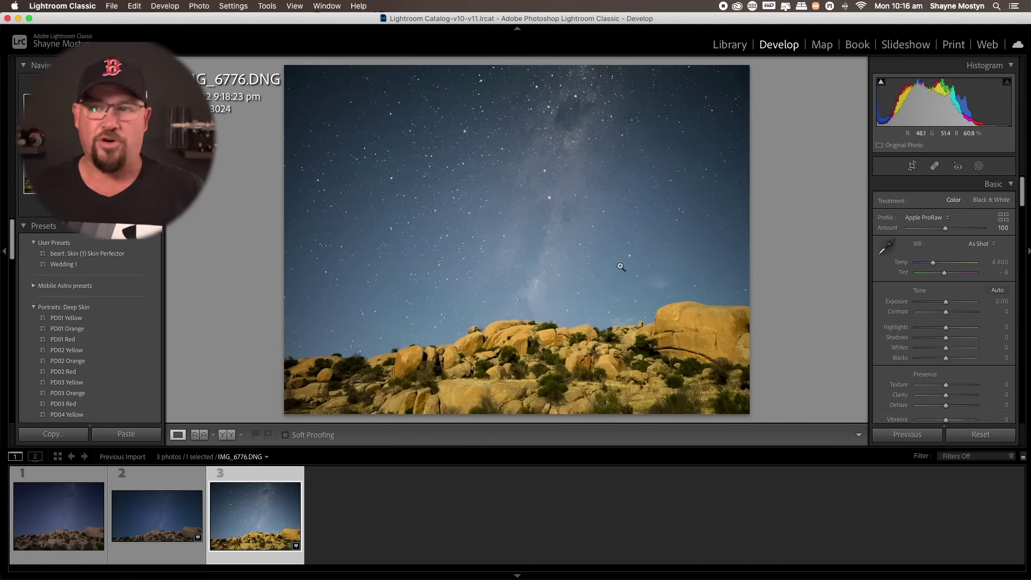
Select 20220410_180938.jpg and inspect its stars close up, then fit it again.
{"action": "left_click", "coordinate": [104, 525]}
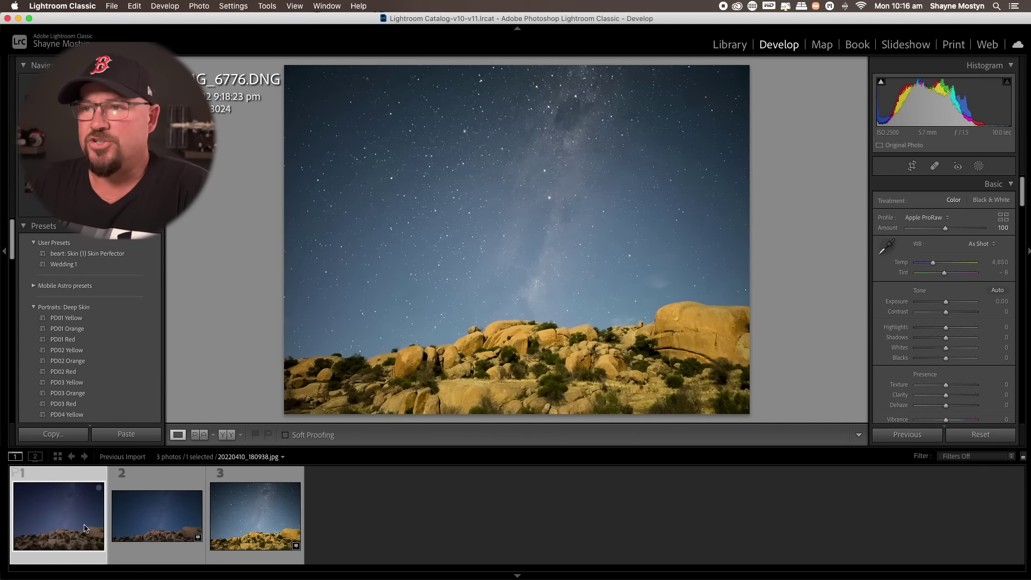
{"action": "left_click", "coordinate": [561, 143]}
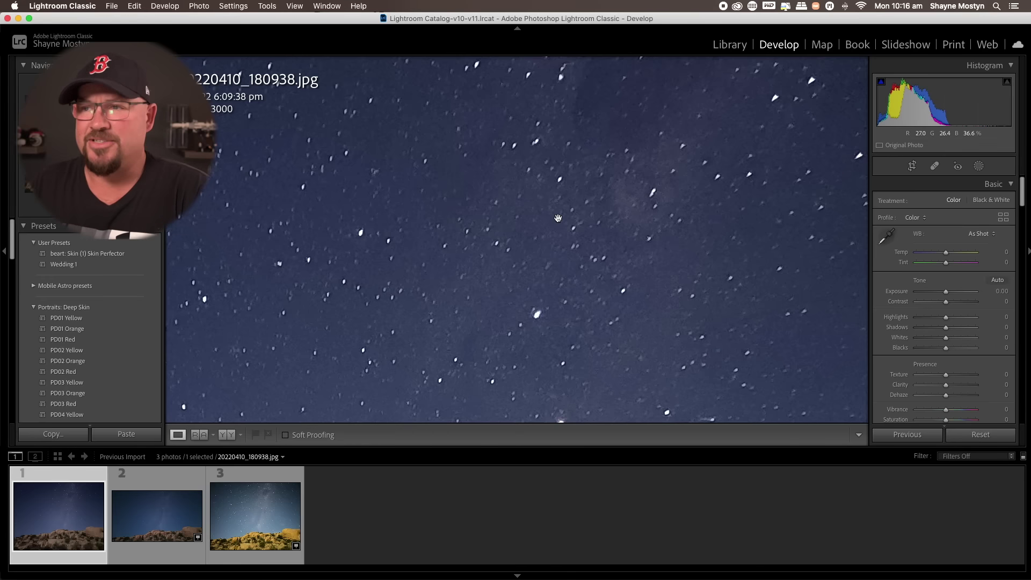
{"action": "left_click", "coordinate": [557, 218]}
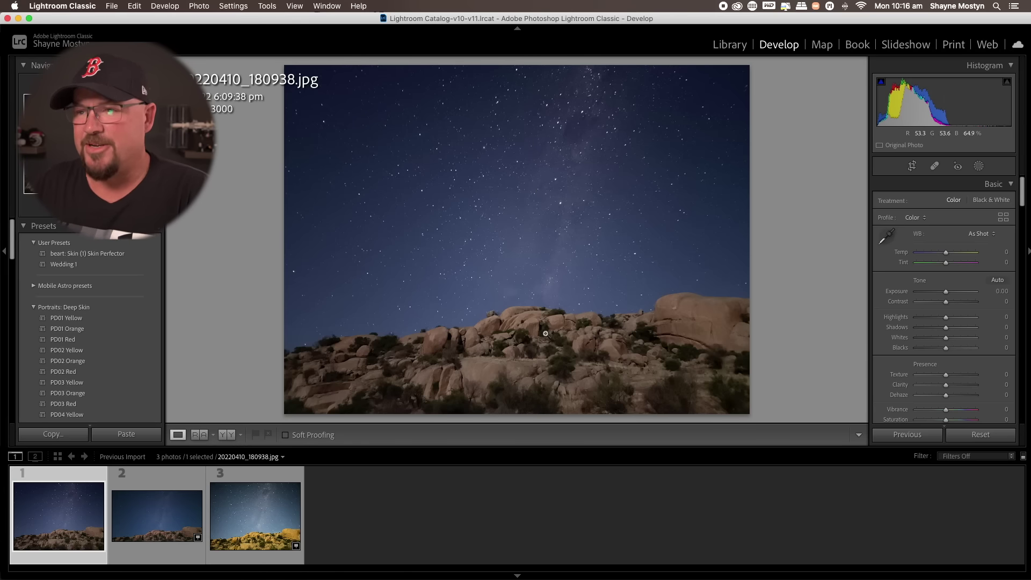
Inspect its rocks close up, then move through IMG_6776.DNG to the second photo.
{"action": "left_click_drag", "start_coordinate": [543, 365], "coordinate": [497, 263]}
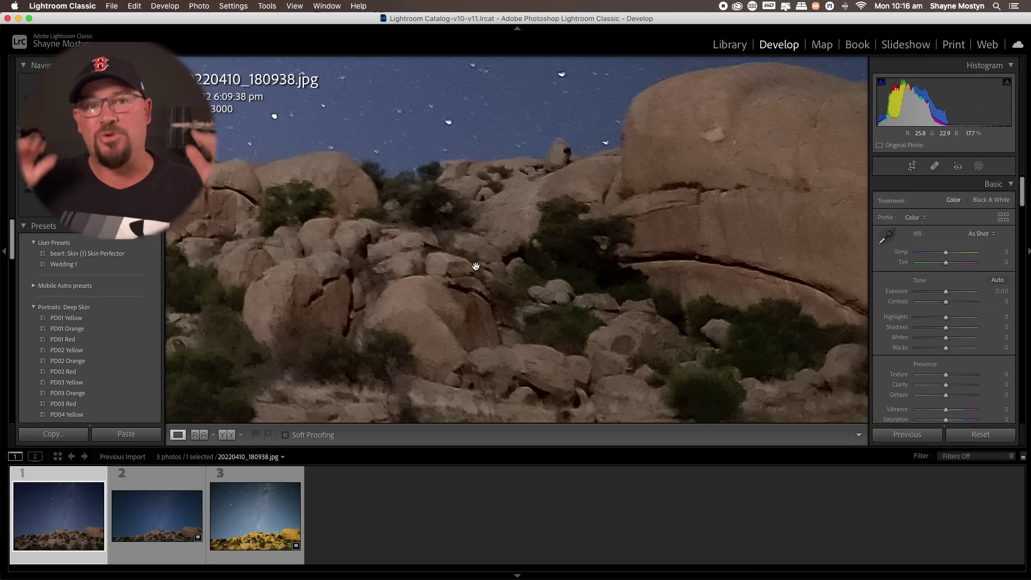
{"action": "left_click", "coordinate": [476, 267]}
{"action": "key", "text": "Right"}
{"action": "key", "text": "Right"}
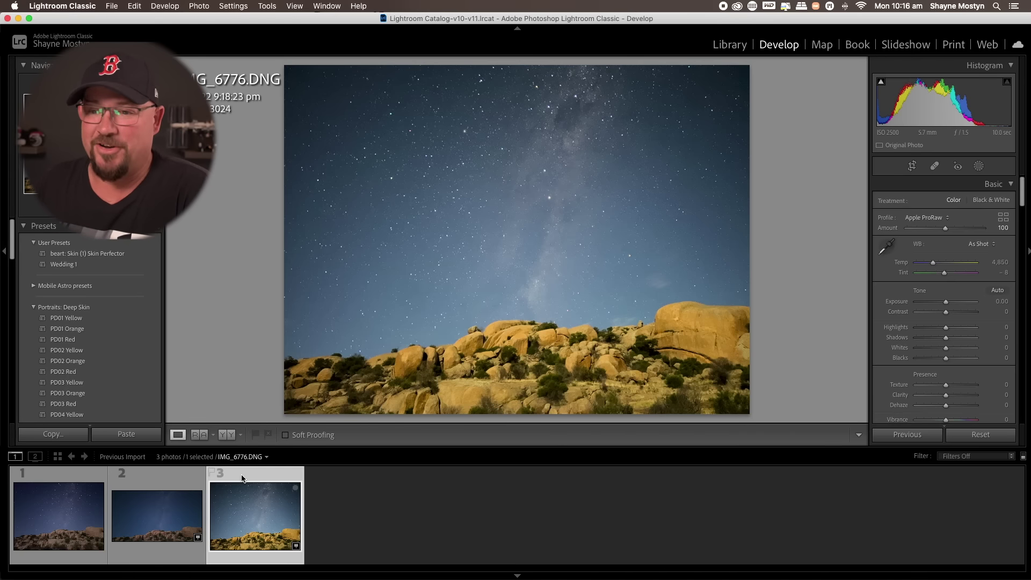
{"action": "left_click", "coordinate": [173, 520]}
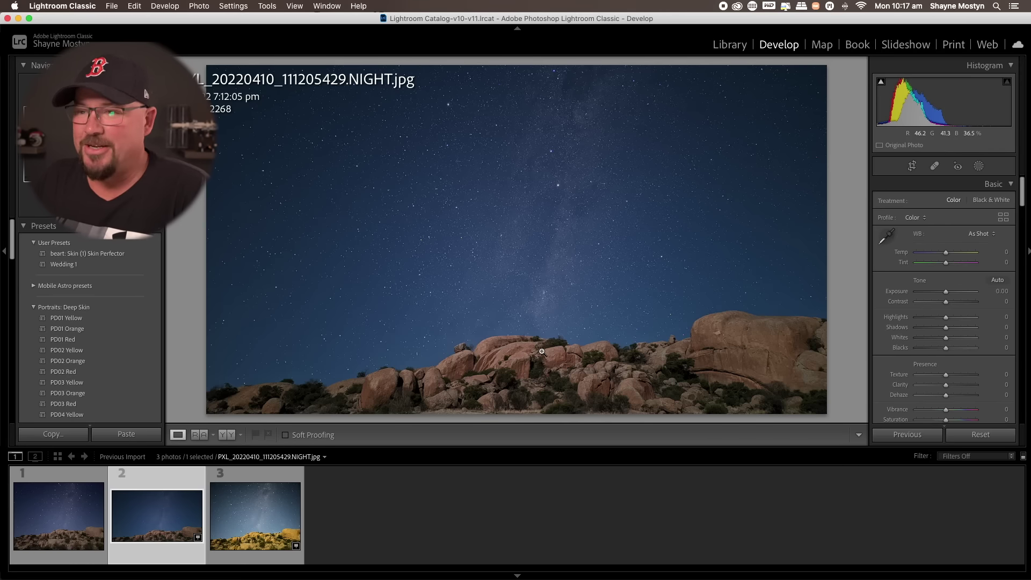
Zoom into the second photo's rocks and compare the same close-up on IMG_6776.DNG.
{"action": "left_click", "coordinate": [542, 352]}
{"action": "left_click_drag", "start_coordinate": [601, 387], "coordinate": [637, 235]}
{"action": "left_click_drag", "start_coordinate": [295, 207], "coordinate": [530, 165]}
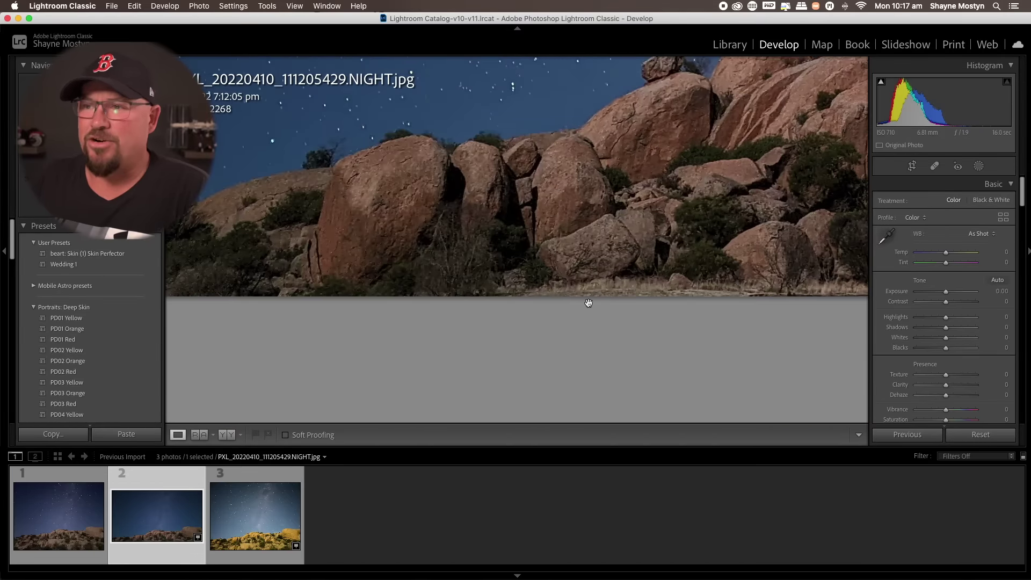
{"action": "key", "text": "Right"}
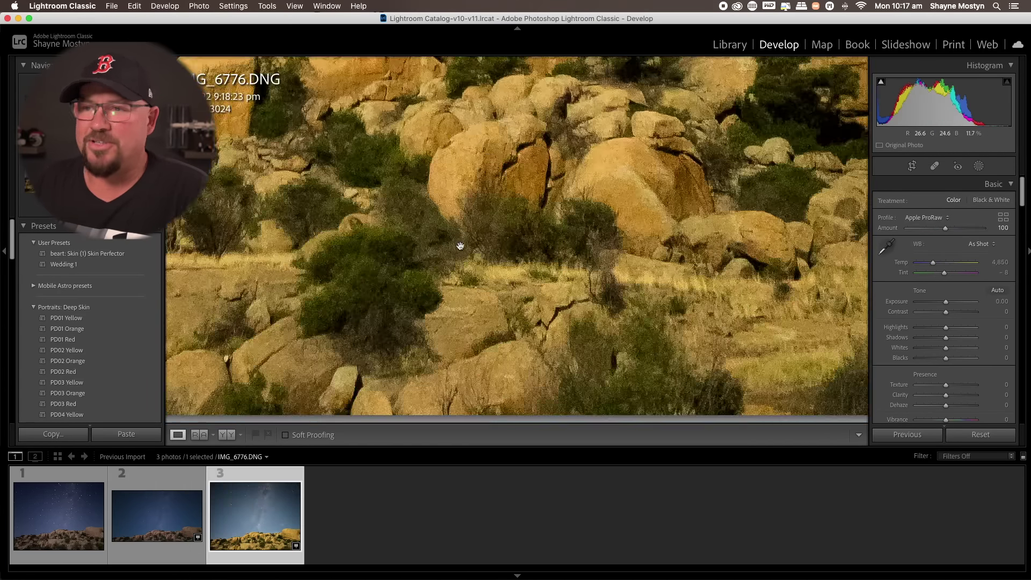
{"action": "left_click_drag", "start_coordinate": [404, 285], "coordinate": [254, 176]}
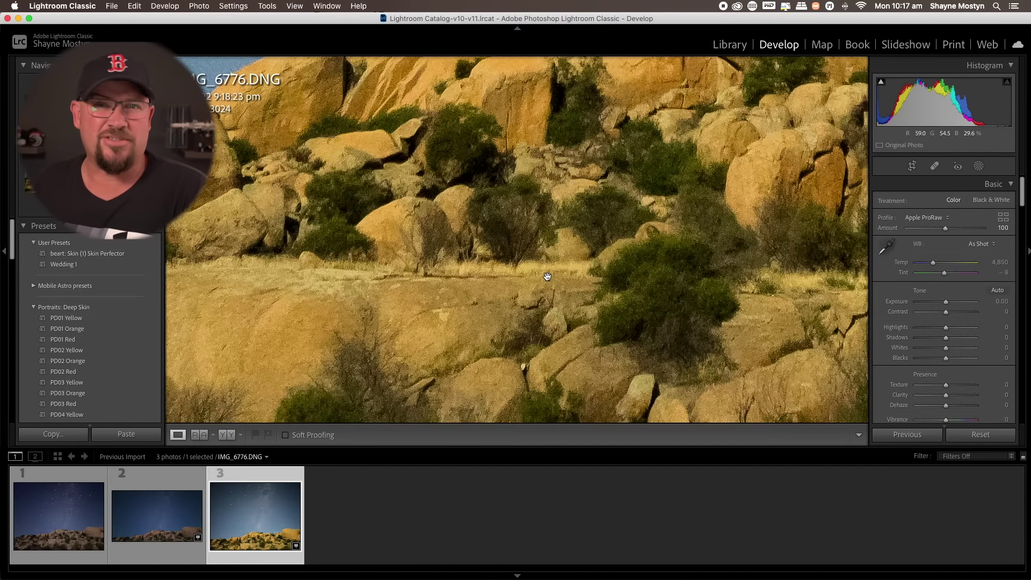
Compare the rocks of the first and second photos at 1:1, then fit and select 20220410_180938.jpg.
{"action": "left_click", "coordinate": [64, 502]}
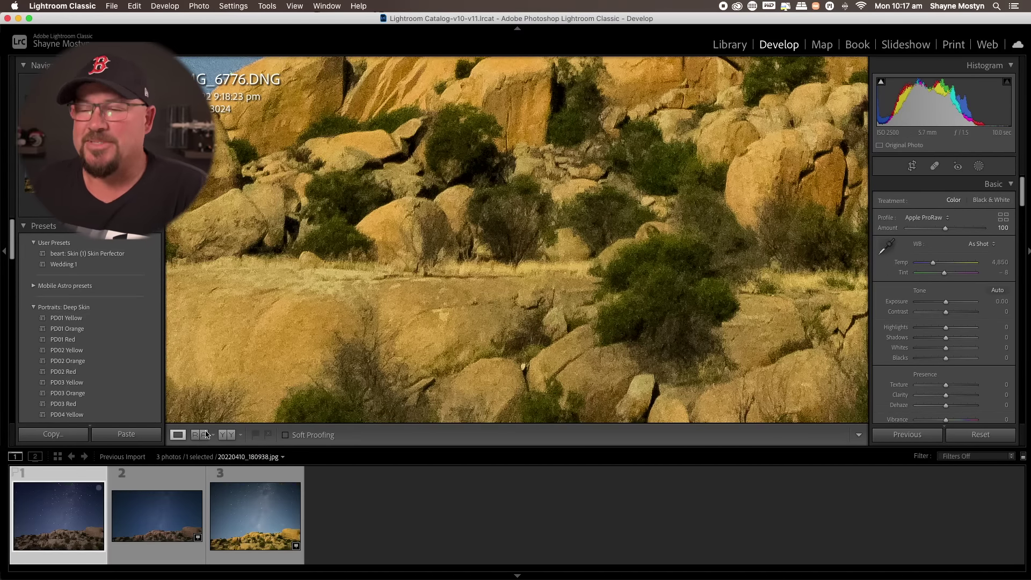
{"action": "left_click_drag", "start_coordinate": [466, 351], "coordinate": [594, 223]}
{"action": "left_click_drag", "start_coordinate": [339, 299], "coordinate": [748, 285]}
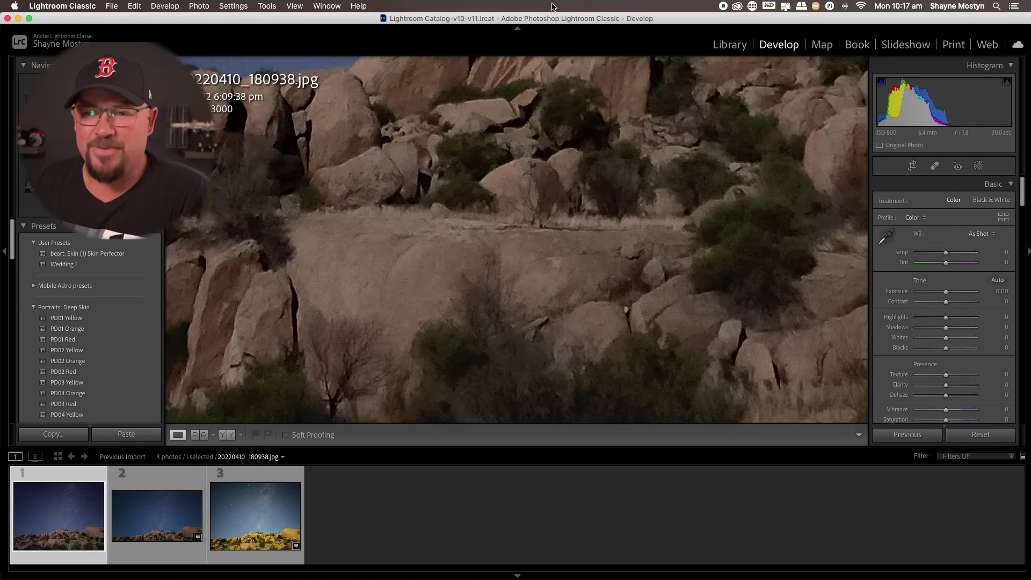
{"action": "left_click", "coordinate": [147, 509]}
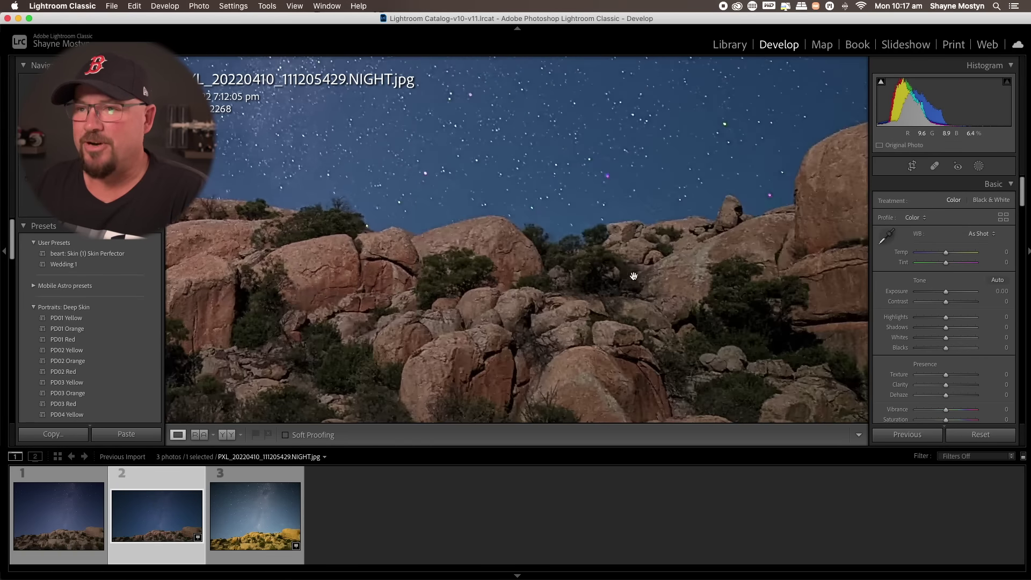
{"action": "left_click", "coordinate": [669, 312]}
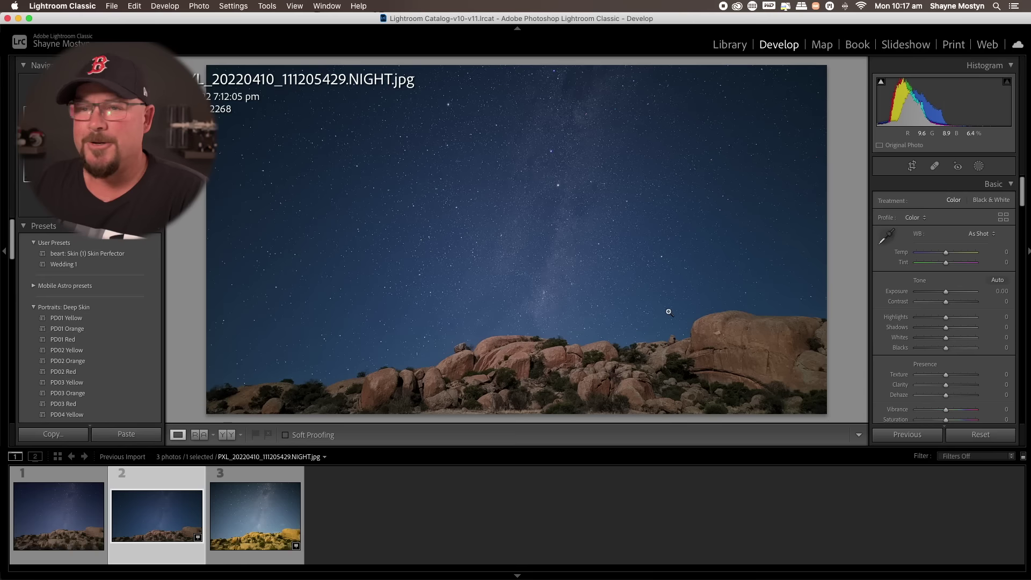
{"action": "left_click", "coordinate": [95, 519]}
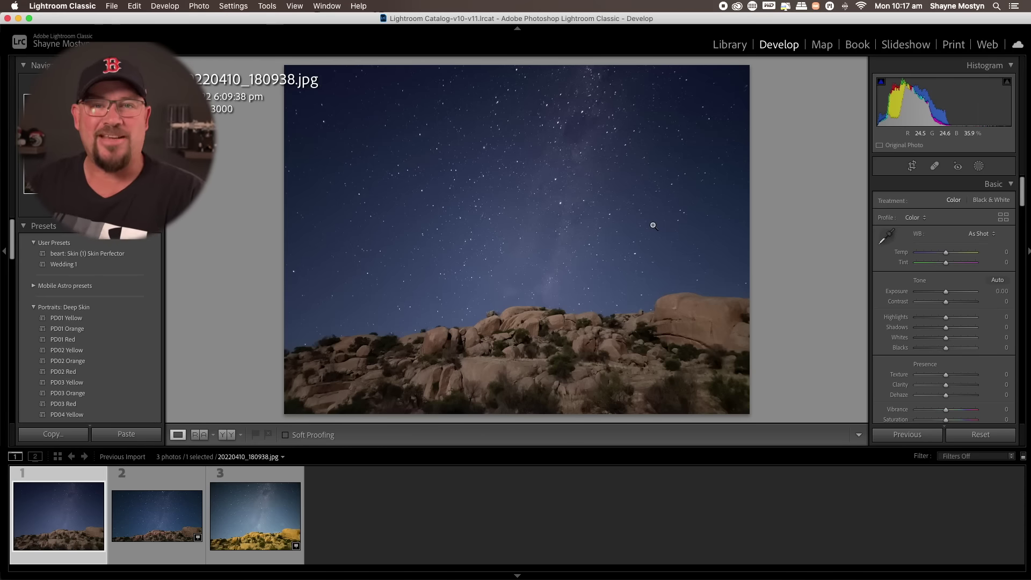
Add a Select Sky mask with hidden overlay, setting Temp 12, Contrast 8 and Blacks -14.
{"action": "left_click", "coordinate": [978, 166]}
{"action": "left_click", "coordinate": [910, 217]}
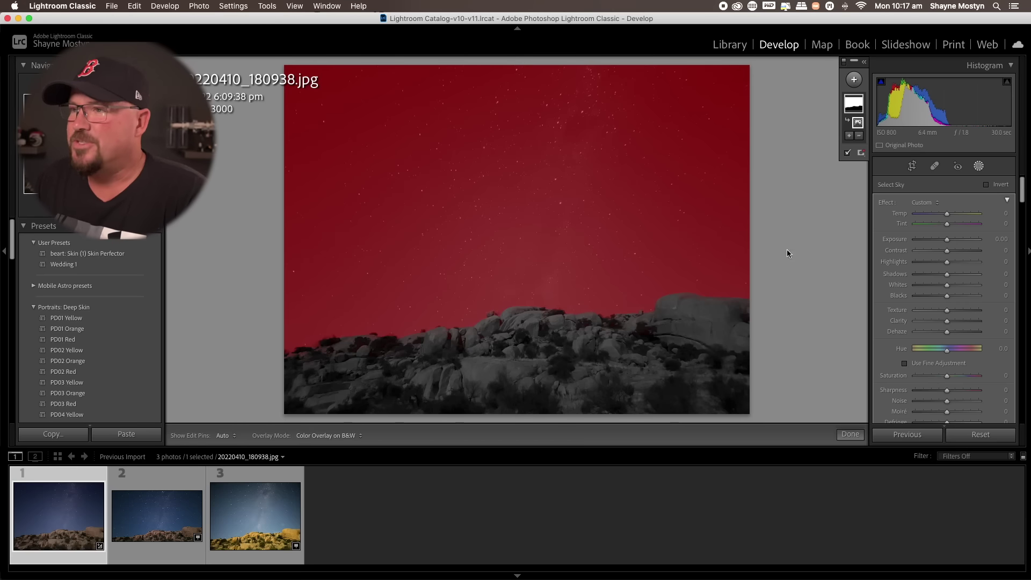
{"action": "key", "text": "o"}
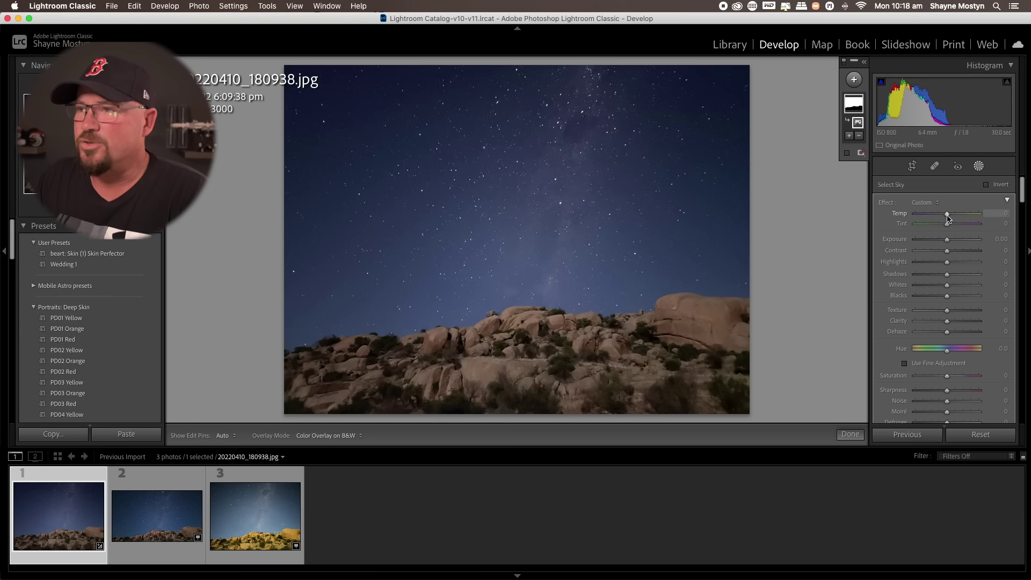
{"action": "left_click_drag", "start_coordinate": [948, 218], "coordinate": [954, 217]}
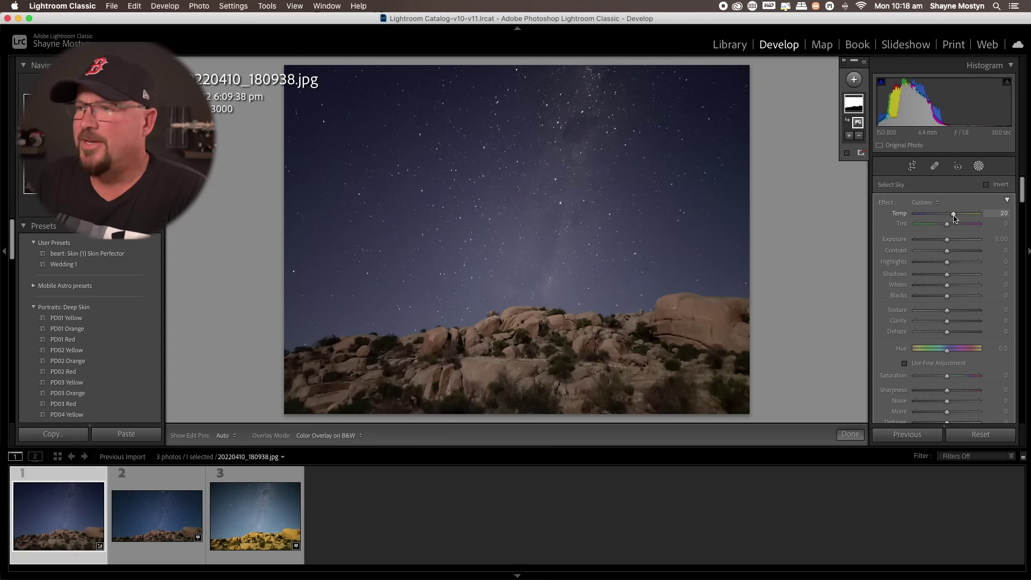
{"action": "left_click_drag", "start_coordinate": [953, 218], "coordinate": [950, 218]}
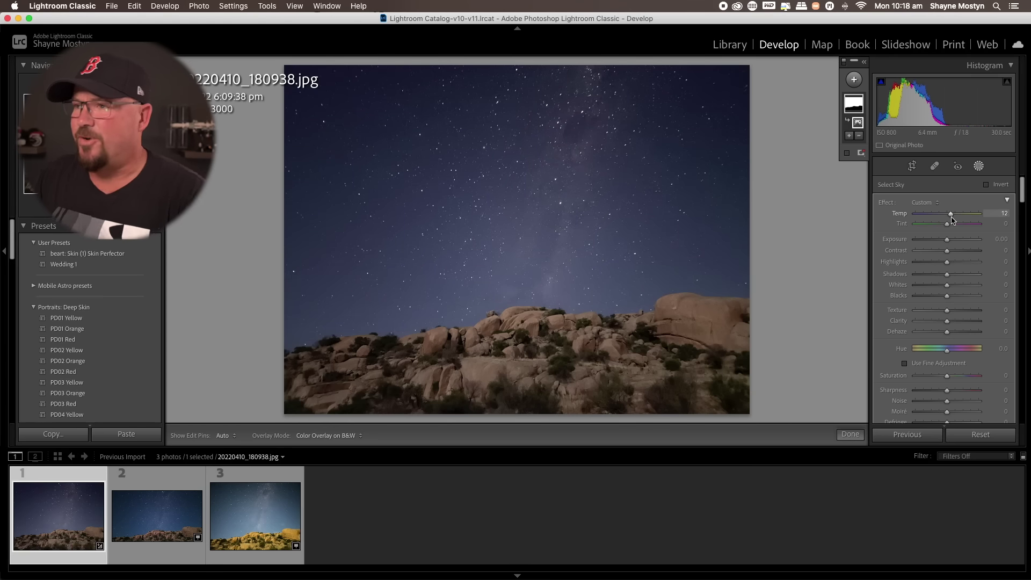
{"action": "left_click_drag", "start_coordinate": [951, 254], "coordinate": [952, 255]}
{"action": "left_click_drag", "start_coordinate": [946, 296], "coordinate": [942, 295]}
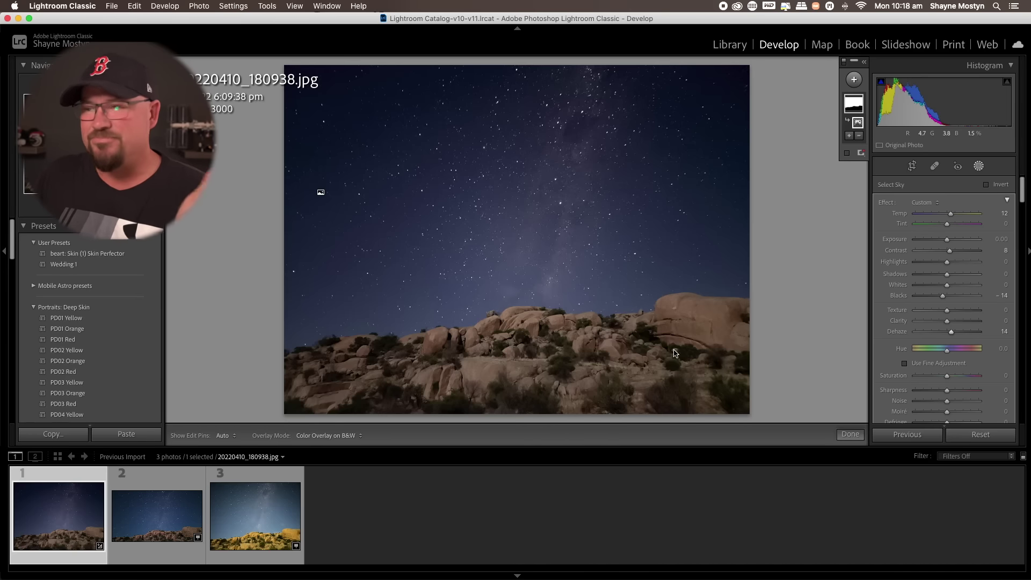
{"action": "left_click", "coordinate": [850, 434]}
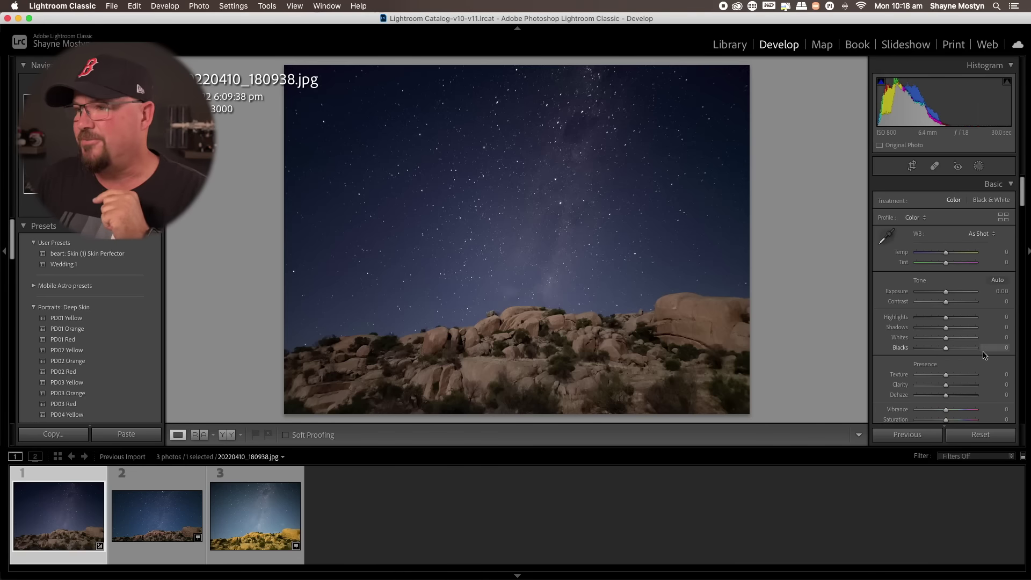
{"action": "scroll", "coordinate": [966, 349], "scroll_direction": "down", "scroll_amount": 10}
{"action": "scroll", "coordinate": [954, 359], "scroll_direction": "down", "scroll_amount": 10}
{"action": "scroll", "coordinate": [954, 366], "scroll_direction": "down", "scroll_amount": 10}
{"action": "scroll", "coordinate": [987, 343], "scroll_direction": "down", "scroll_amount": 6}
{"action": "scroll", "coordinate": [967, 364], "scroll_direction": "down", "scroll_amount": 3}
{"action": "left_click_drag", "start_coordinate": [916, 305], "coordinate": [925, 306]}
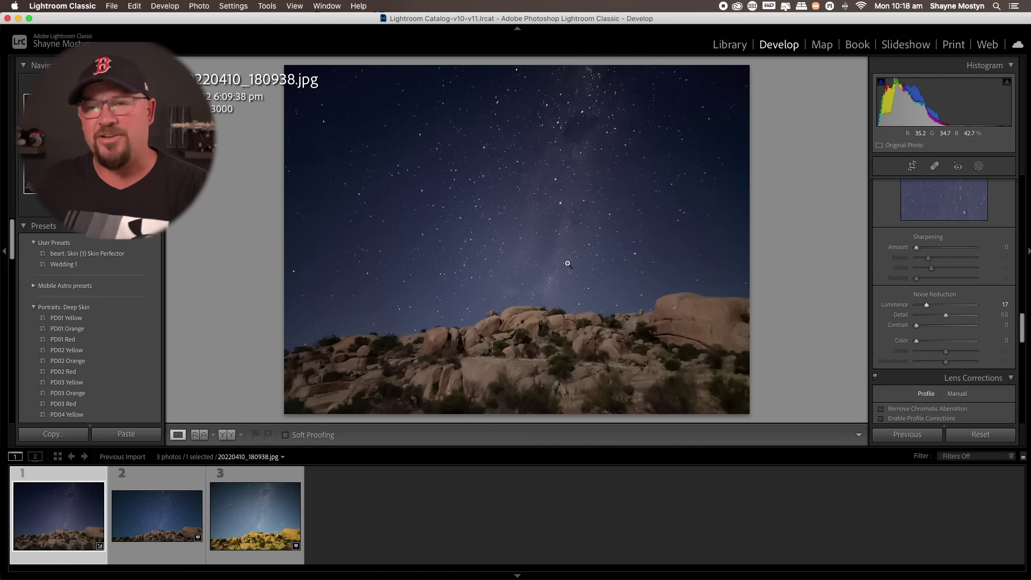
Open IMG_6776.DNG and cool its white balance from Temp 4,850 to 3,633.
{"action": "left_click", "coordinate": [263, 514]}
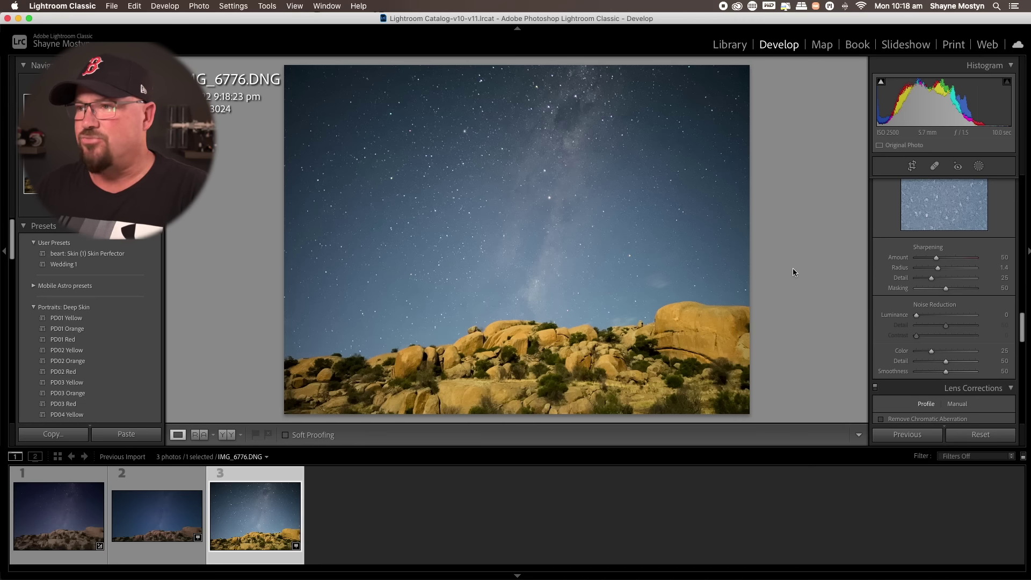
{"action": "scroll", "coordinate": [1012, 319], "scroll_direction": "up", "scroll_amount": 10}
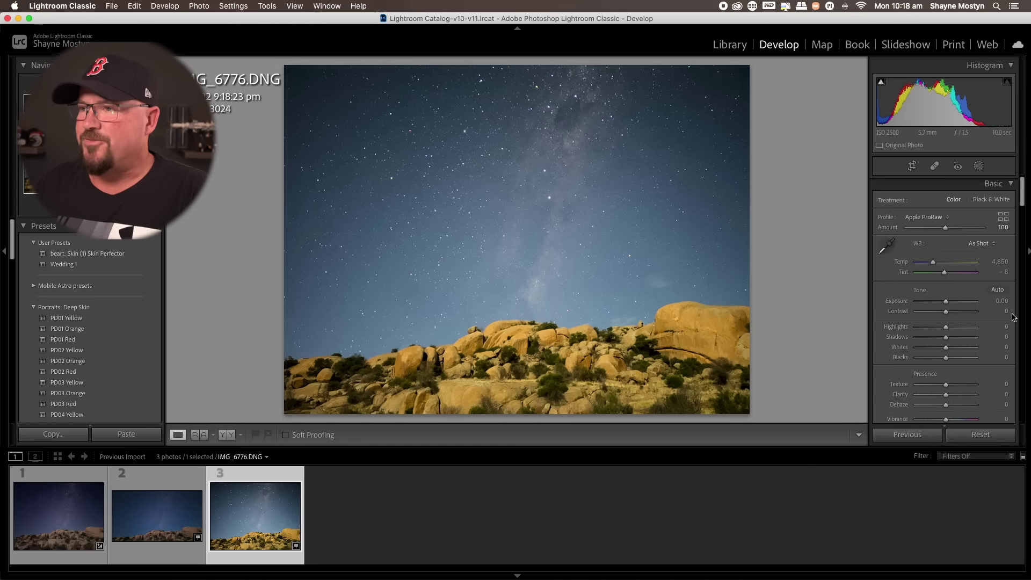
{"action": "left_click_drag", "start_coordinate": [934, 266], "coordinate": [928, 272]}
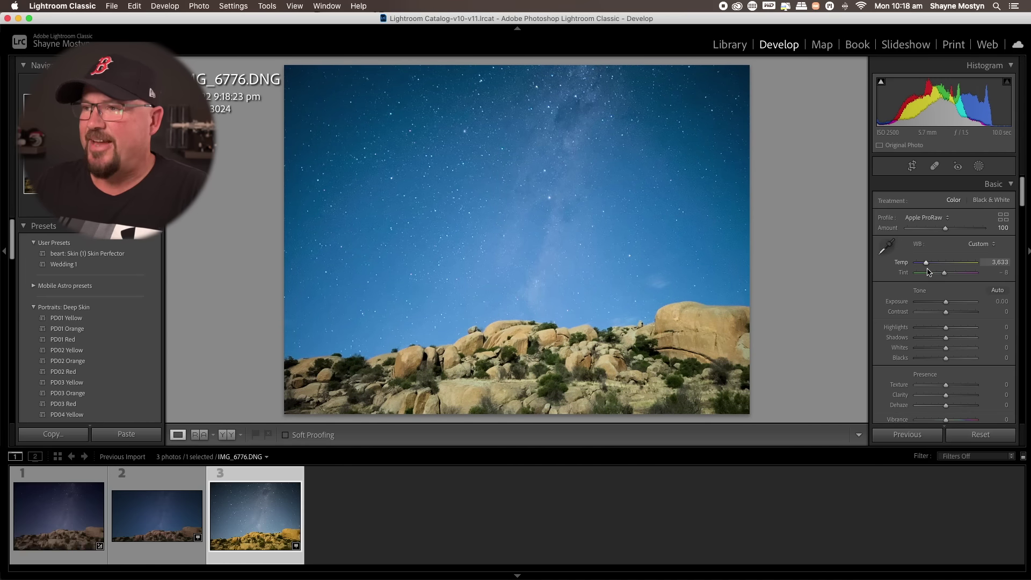
Add a Select Sky mask with Temp 58, Tint 4, Contrast 13, Blacks -28, Dehaze 30.
{"action": "left_click", "coordinate": [979, 166]}
{"action": "left_click", "coordinate": [898, 215]}
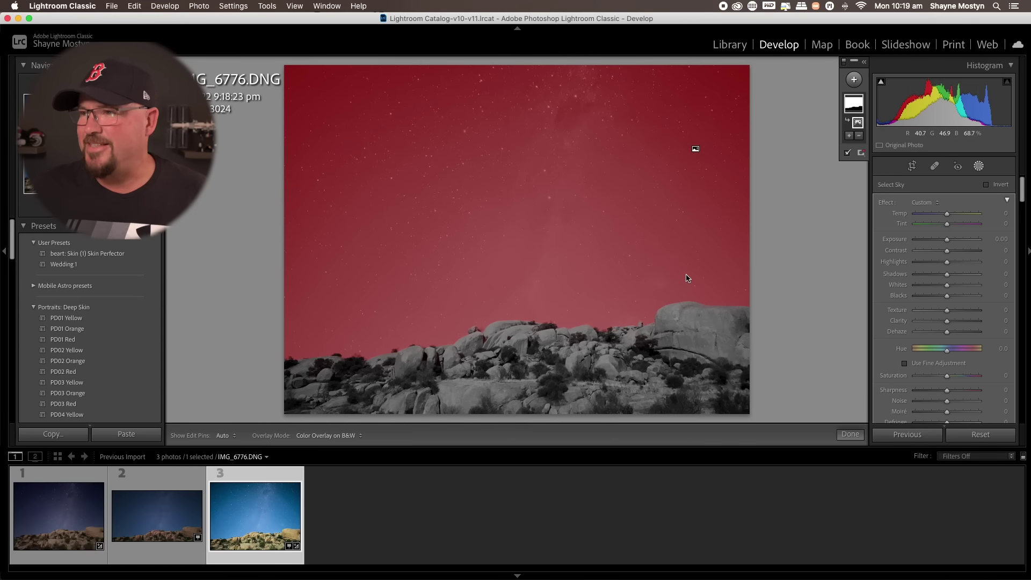
{"action": "left_click", "coordinate": [947, 214]}
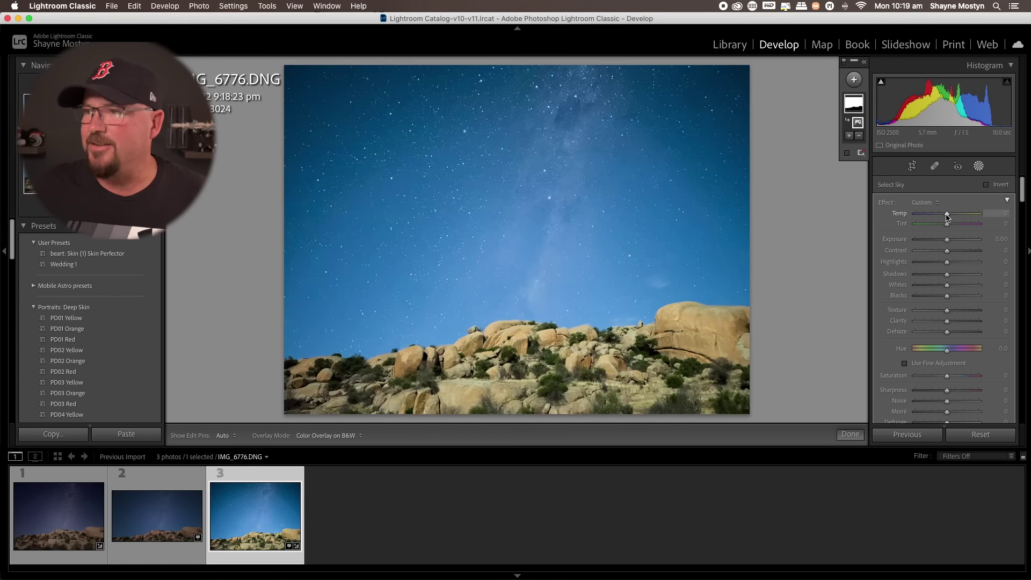
{"action": "left_click_drag", "start_coordinate": [948, 217], "coordinate": [968, 219]}
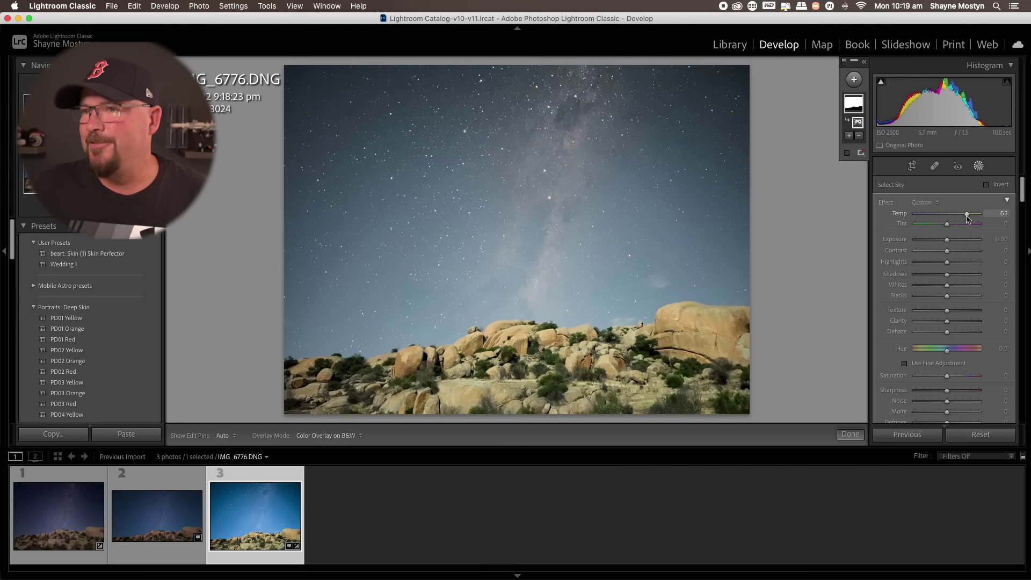
{"action": "left_click_drag", "start_coordinate": [967, 219], "coordinate": [951, 228]}
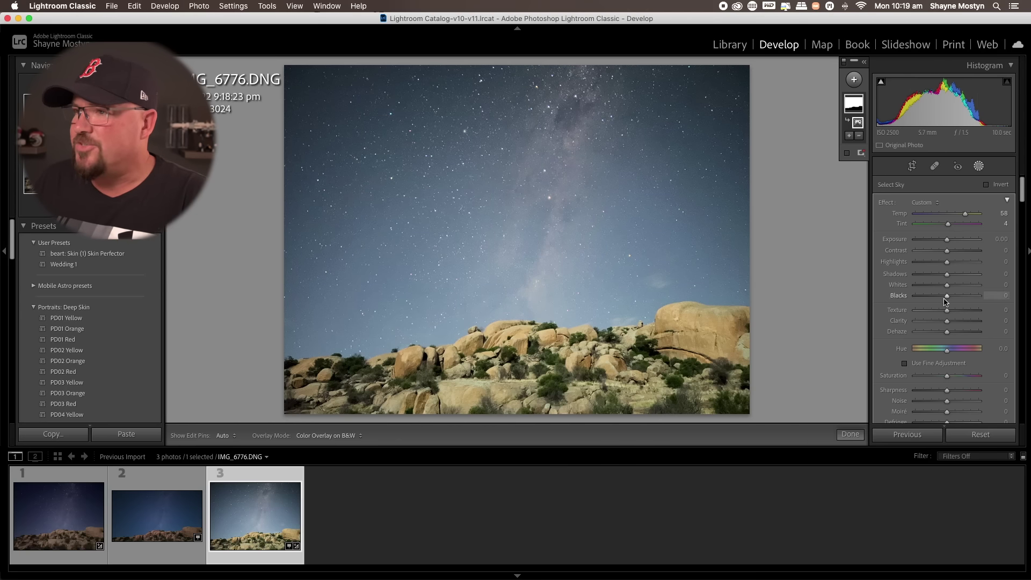
{"action": "left_click_drag", "start_coordinate": [950, 335], "coordinate": [958, 335]}
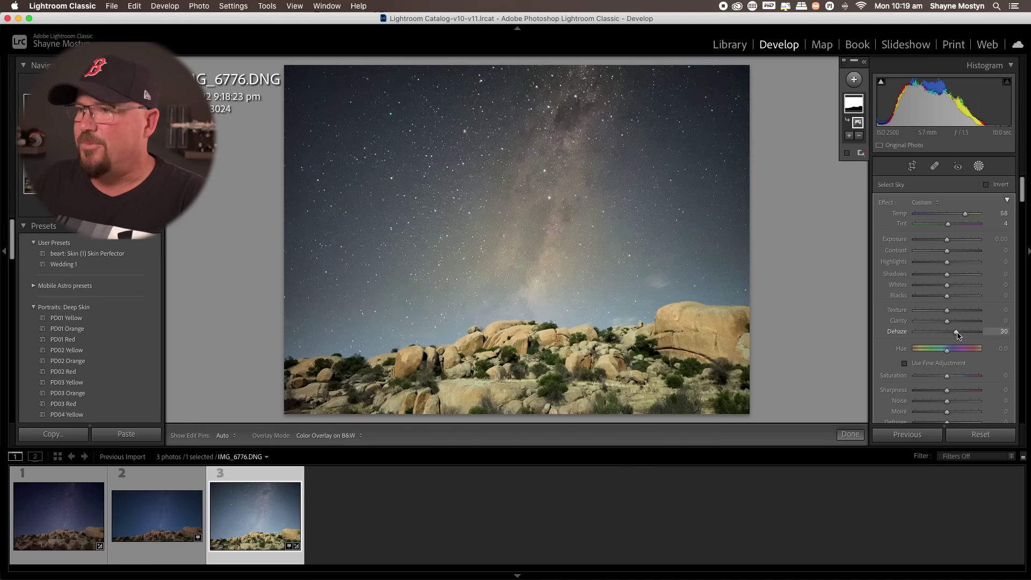
{"action": "left_click_drag", "start_coordinate": [947, 297], "coordinate": [939, 300]}
{"action": "left_click_drag", "start_coordinate": [947, 251], "coordinate": [953, 252]}
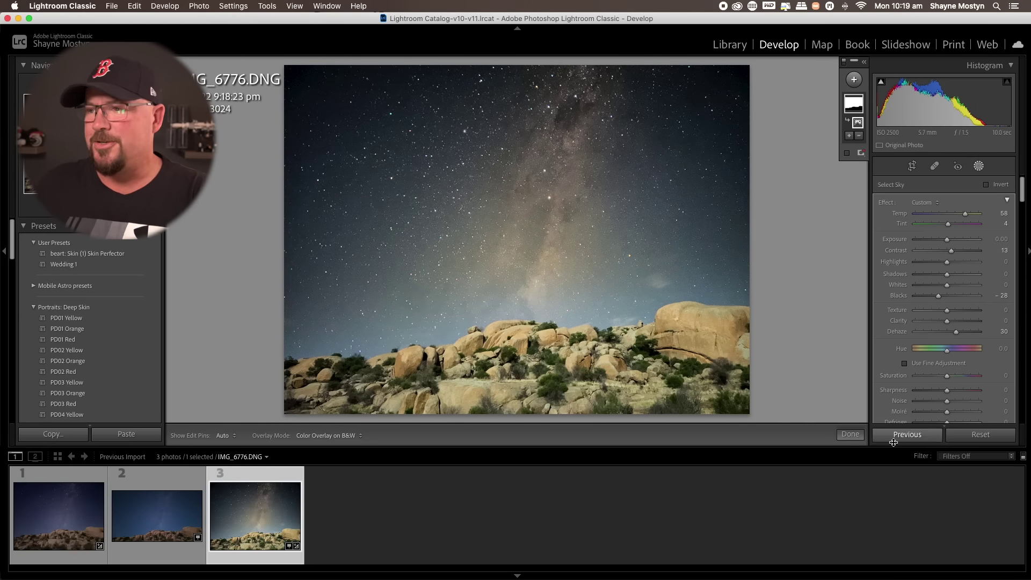
Finish the sky mask and set Luminance noise reduction to 22, checking grain at 1:1.
{"action": "left_click", "coordinate": [850, 433]}
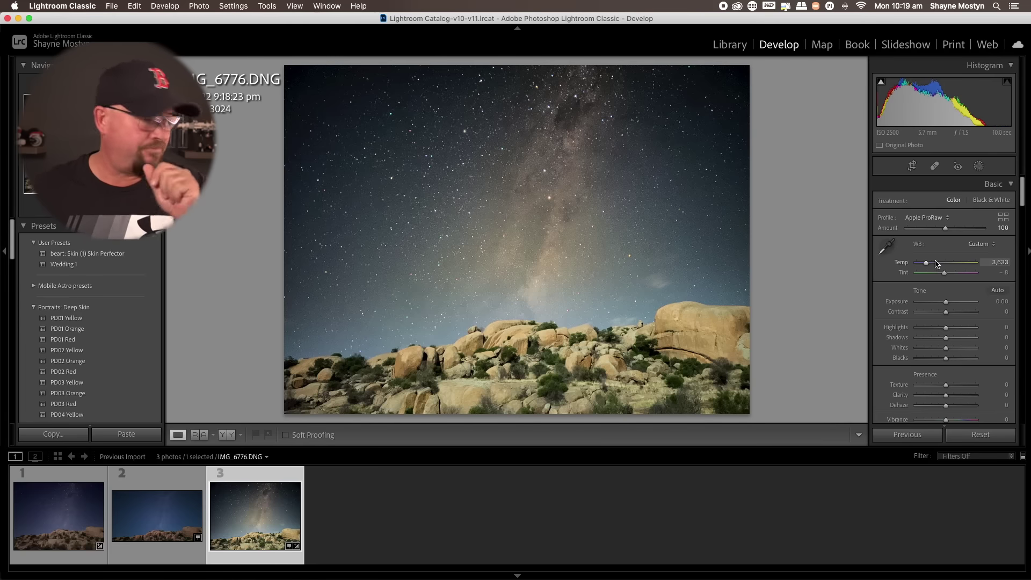
{"action": "scroll", "coordinate": [974, 300], "scroll_direction": "down", "scroll_amount": 10}
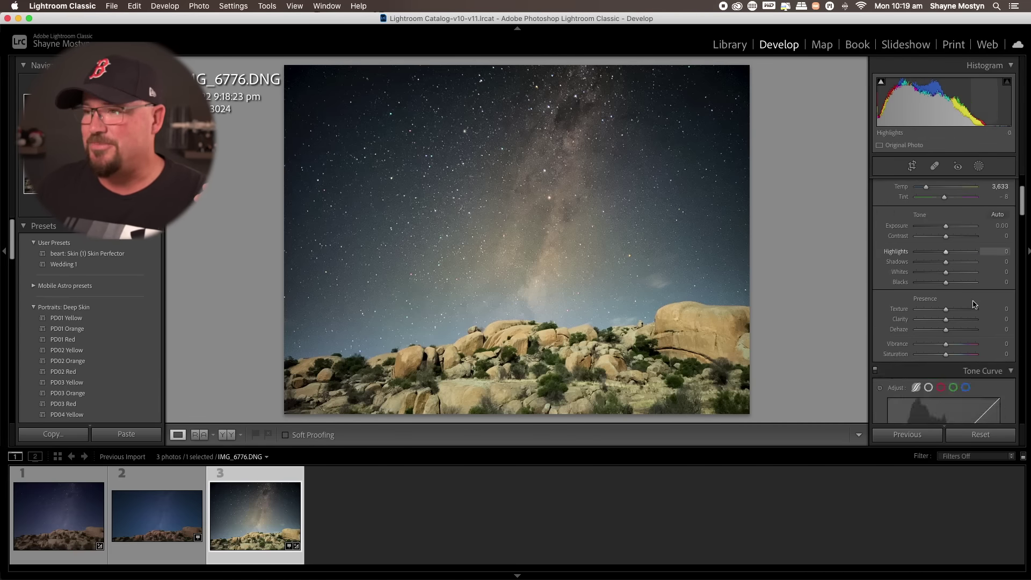
{"action": "scroll", "coordinate": [974, 304], "scroll_direction": "down", "scroll_amount": 10}
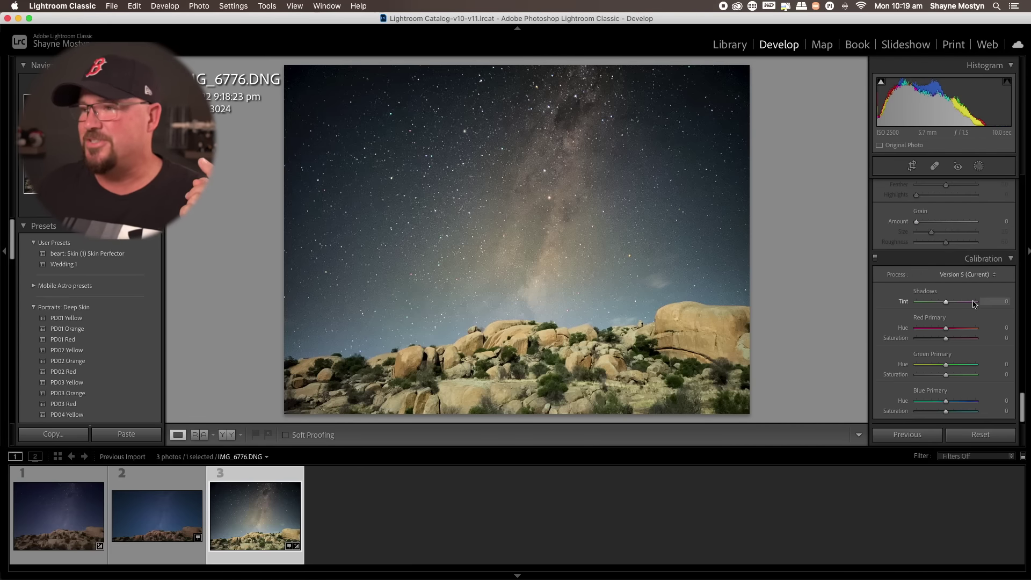
{"action": "left_click", "coordinate": [522, 265]}
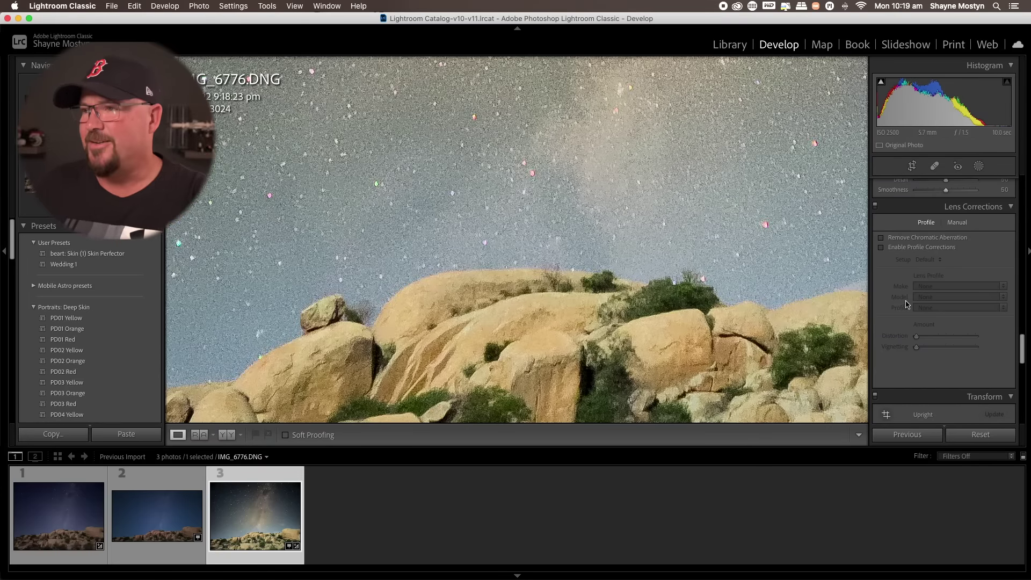
{"action": "scroll", "coordinate": [925, 301], "scroll_direction": "up", "scroll_amount": 4}
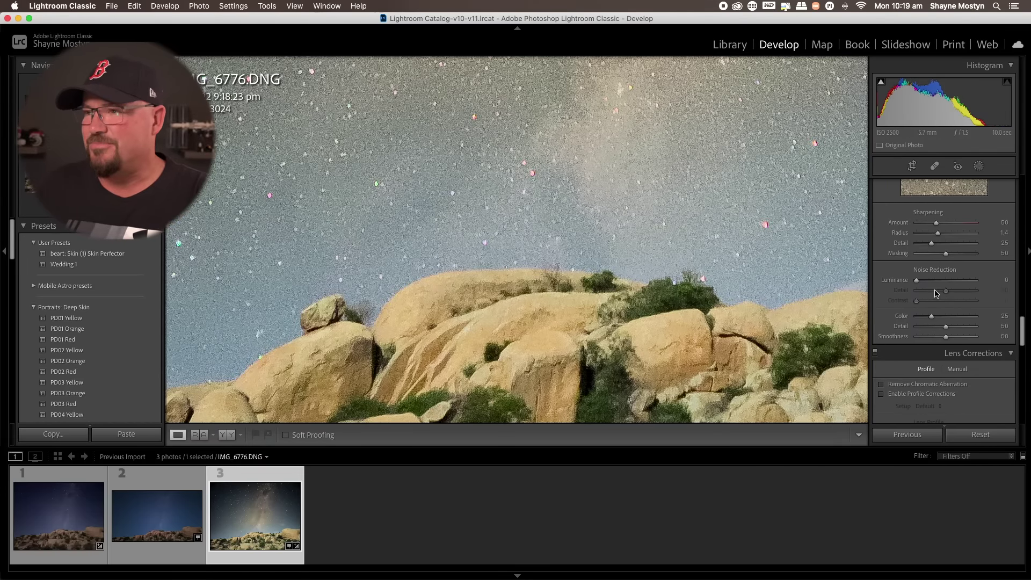
{"action": "left_click_drag", "start_coordinate": [916, 280], "coordinate": [929, 283]}
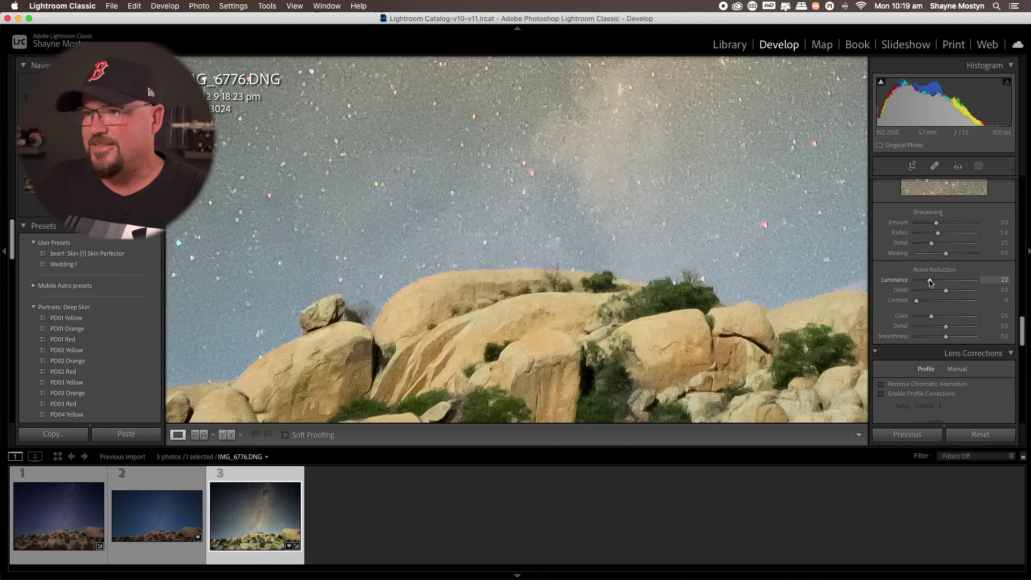
{"action": "left_click", "coordinate": [692, 309]}
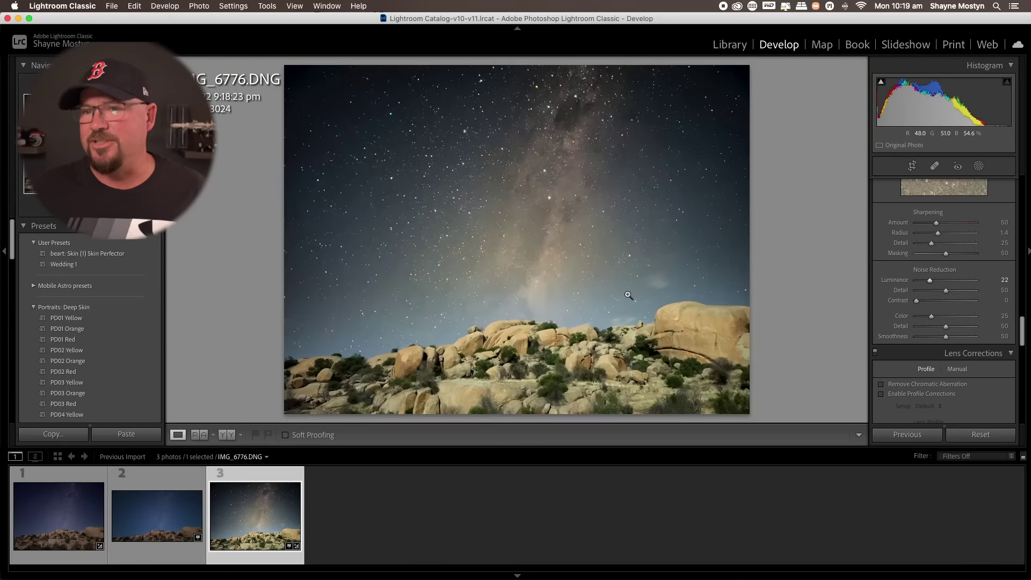
Compare the first and third photos, then select PXL_20220410_111205429.NIGHT.jpg for editing.
{"action": "left_click", "coordinate": [79, 522]}
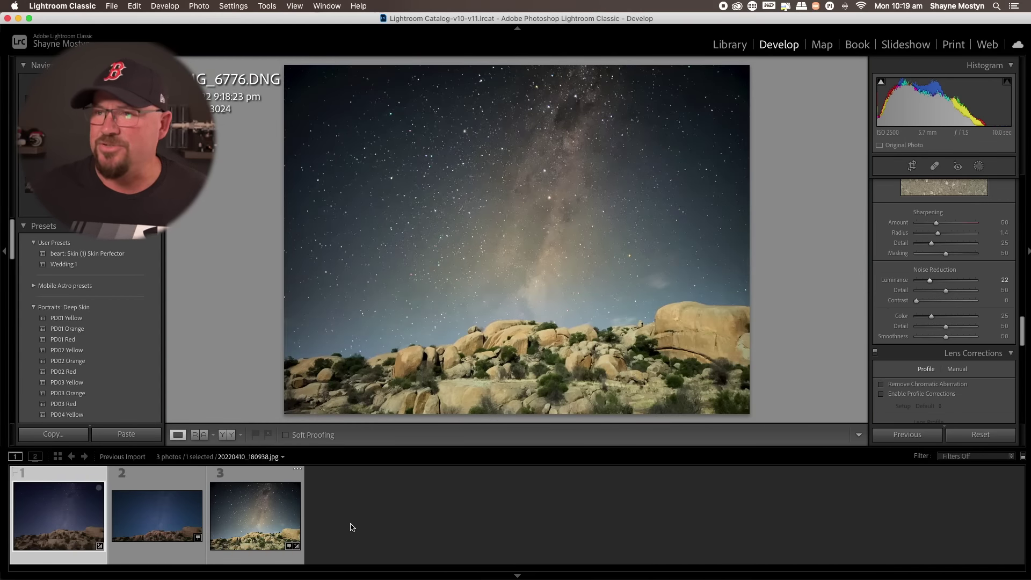
{"action": "left_click", "coordinate": [275, 534]}
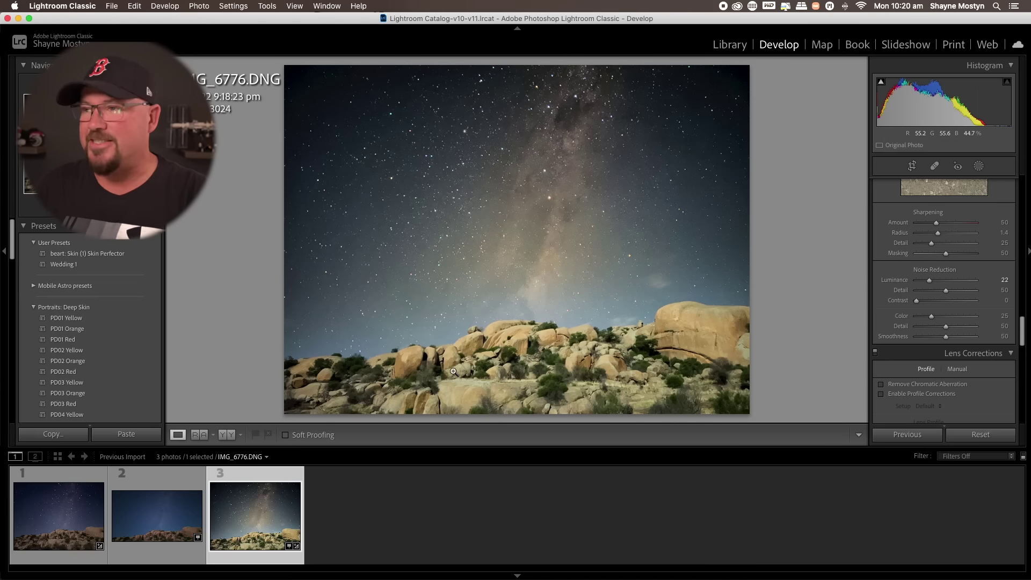
{"action": "left_click", "coordinate": [167, 518]}
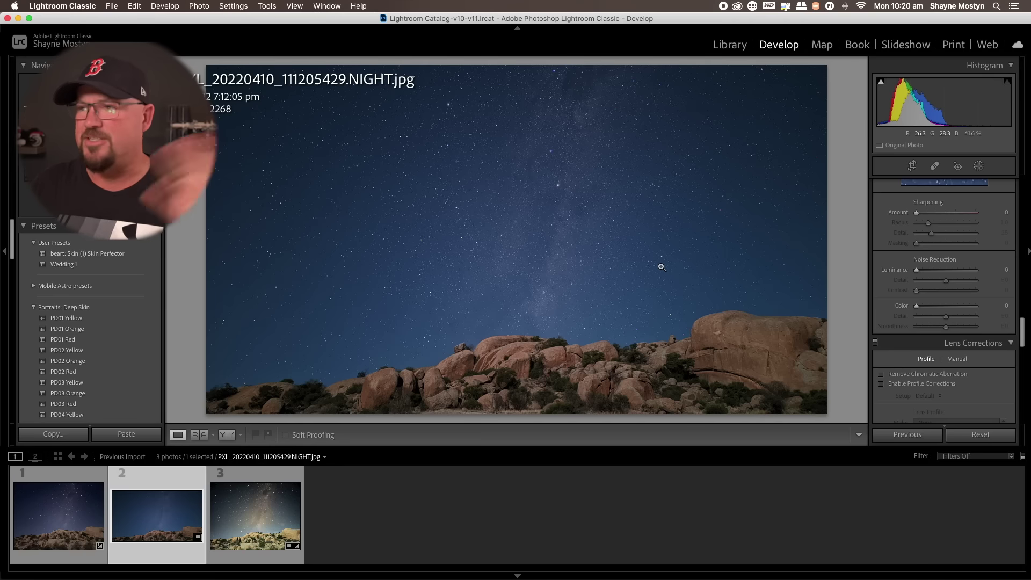
Inspect the rocks of PXL_20220410_111205429.NIGHT.jpg at 1:1, then return to the fit view.
{"action": "scroll", "coordinate": [951, 346], "scroll_direction": "up", "scroll_amount": 2}
{"action": "scroll", "coordinate": [952, 346], "scroll_direction": "up", "scroll_amount": 10}
{"action": "left_click", "coordinate": [527, 236]}
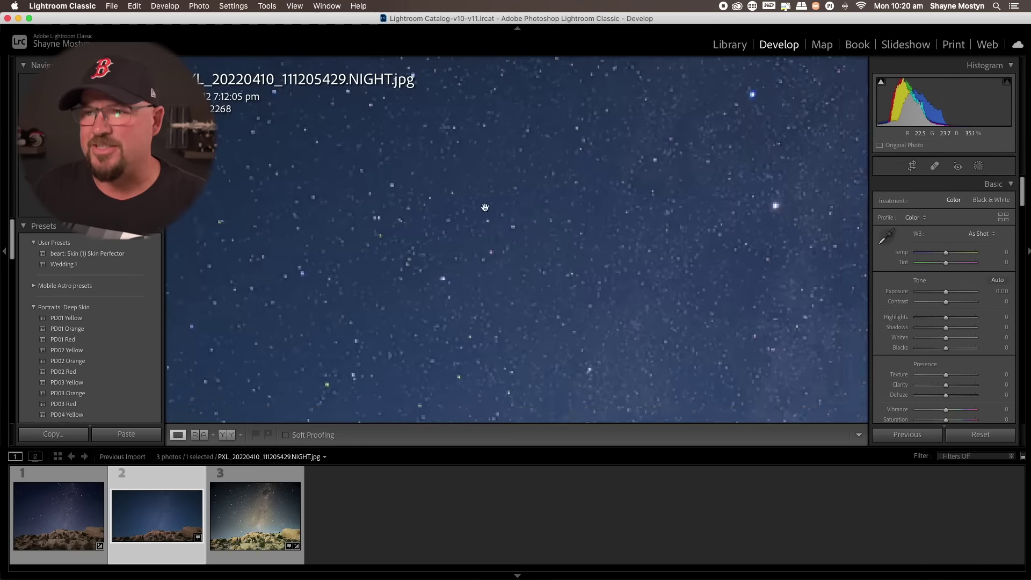
{"action": "left_click_drag", "start_coordinate": [527, 237], "coordinate": [353, 124]}
{"action": "scroll", "coordinate": [353, 124], "scroll_direction": "down", "scroll_amount": 10}
{"action": "scroll", "coordinate": [423, 106], "scroll_direction": "right", "scroll_amount": 5}
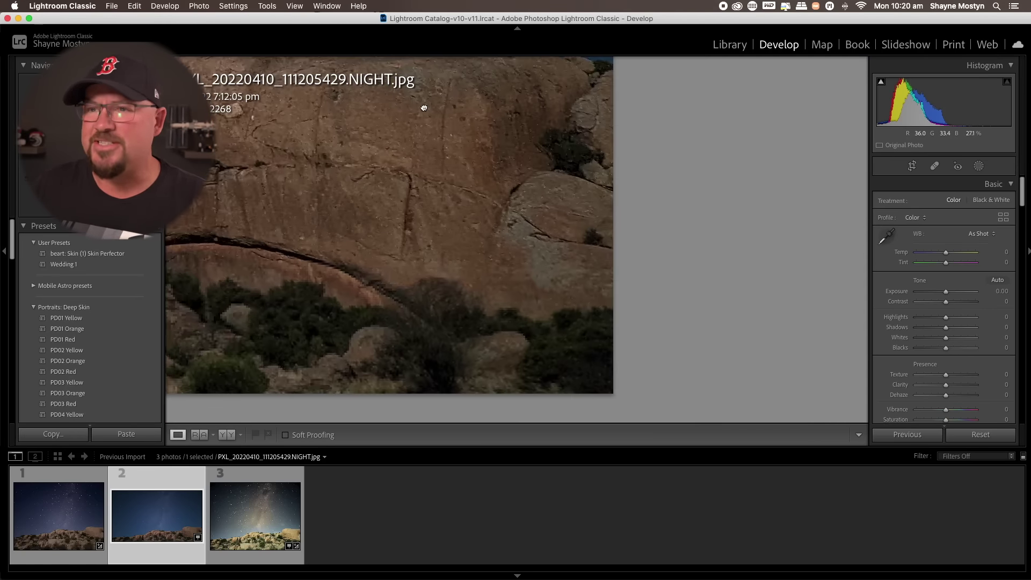
{"action": "scroll", "coordinate": [513, 260], "scroll_direction": "down", "scroll_amount": 5}
{"action": "scroll", "coordinate": [387, 276], "scroll_direction": "up", "scroll_amount": 10}
{"action": "scroll", "coordinate": [730, 325], "scroll_direction": "left", "scroll_amount": 5}
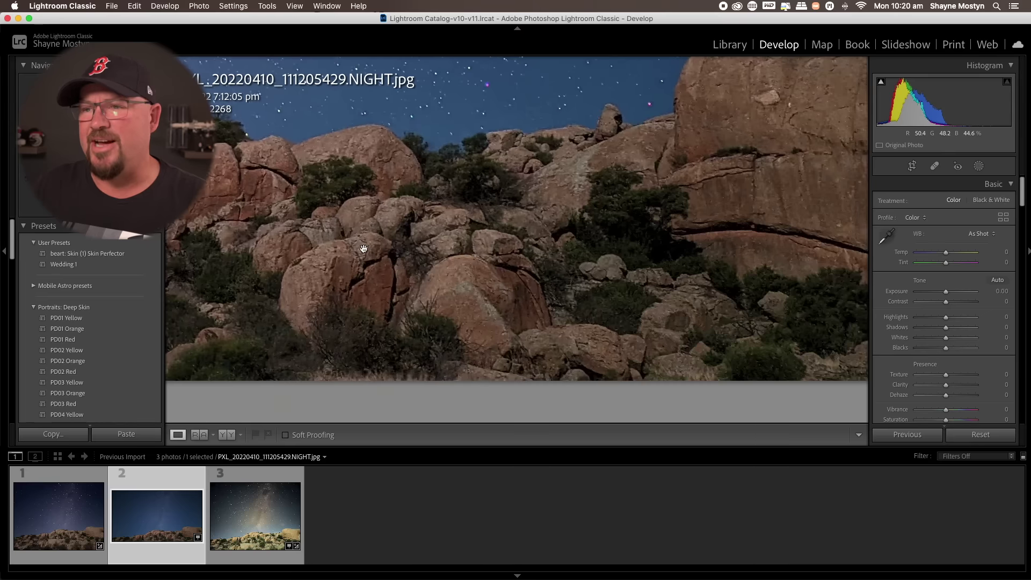
{"action": "scroll", "coordinate": [365, 251], "scroll_direction": "right", "scroll_amount": 10}
{"action": "scroll", "coordinate": [365, 251], "scroll_direction": "down", "scroll_amount": 2}
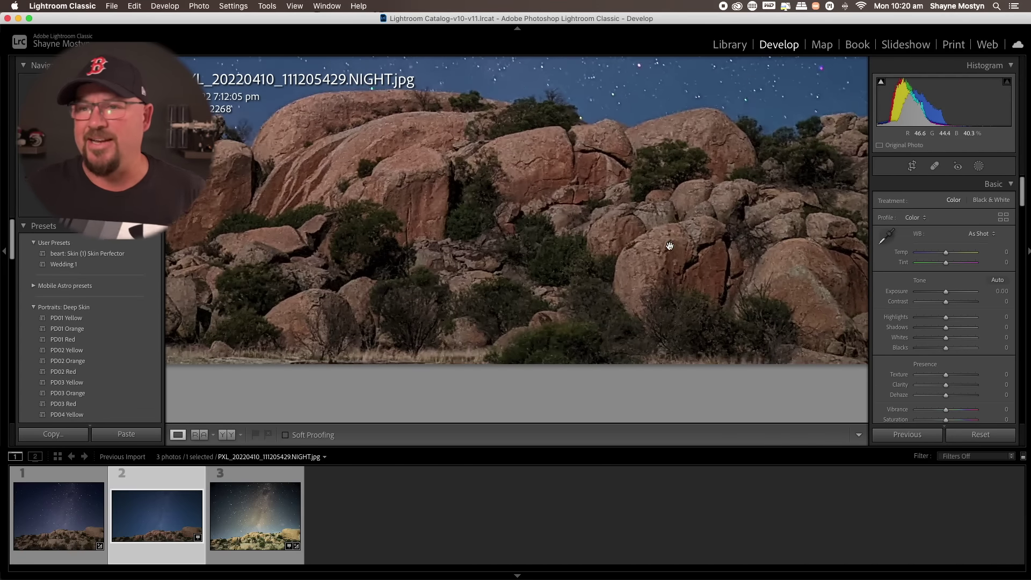
{"action": "left_click", "coordinate": [487, 253]}
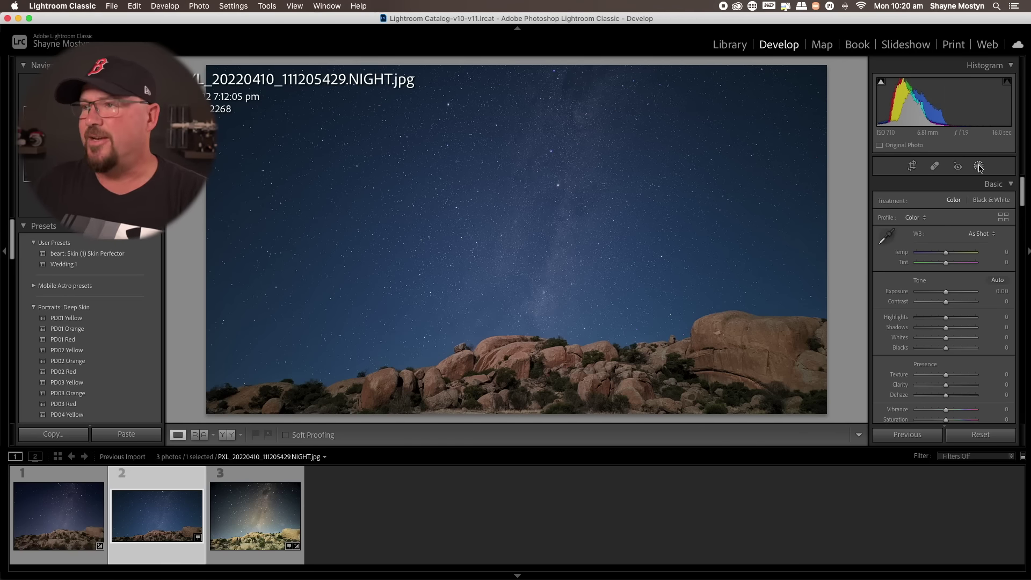
Add a Select Sky mask on PXL_20220410_111205429 with Temp 8, Contrast 3, Blacks -27.
{"action": "left_click", "coordinate": [979, 167]}
{"action": "left_click", "coordinate": [912, 214]}
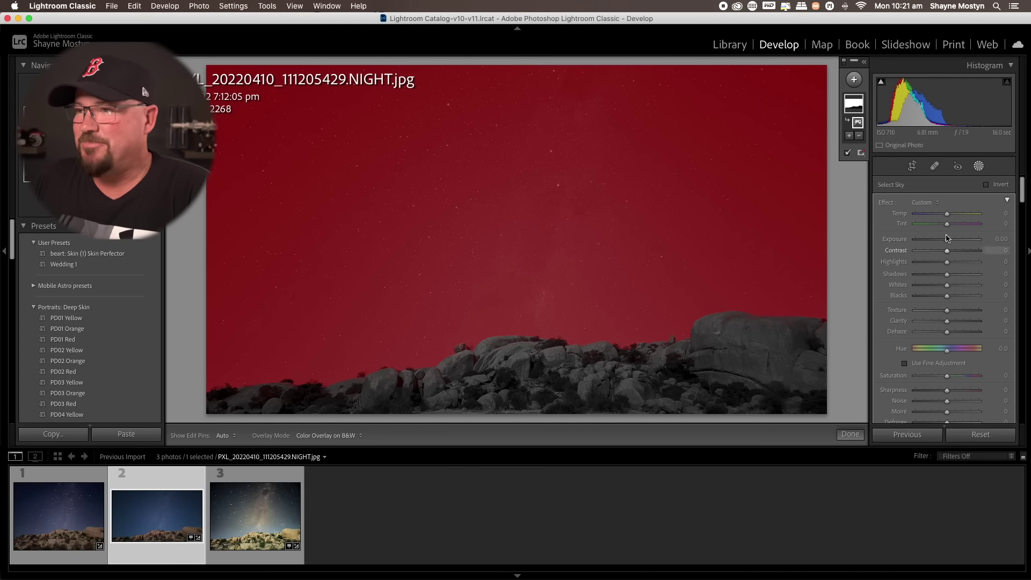
{"action": "left_click_drag", "start_coordinate": [947, 213], "coordinate": [954, 216]}
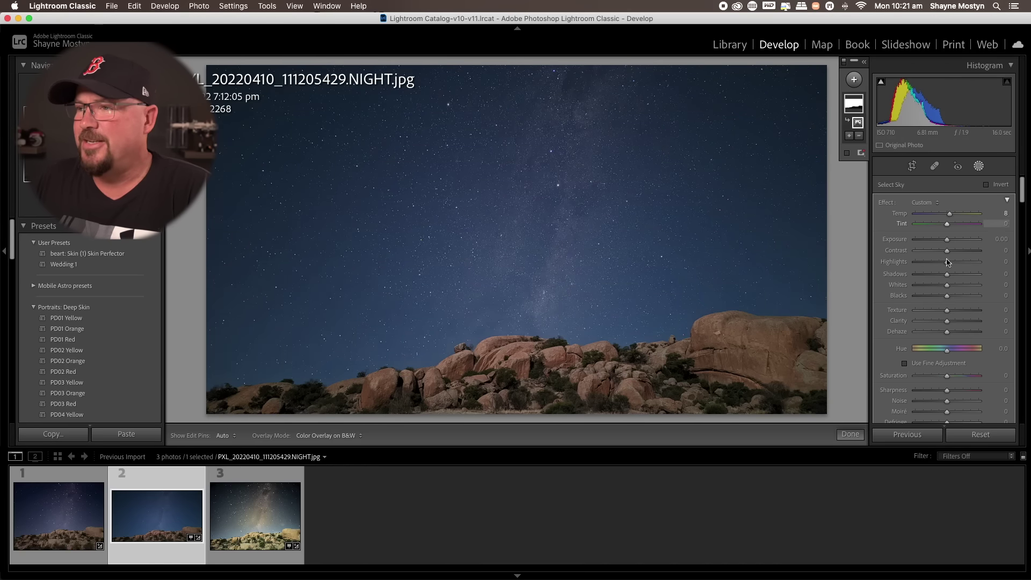
{"action": "left_click_drag", "start_coordinate": [948, 296], "coordinate": [937, 296]}
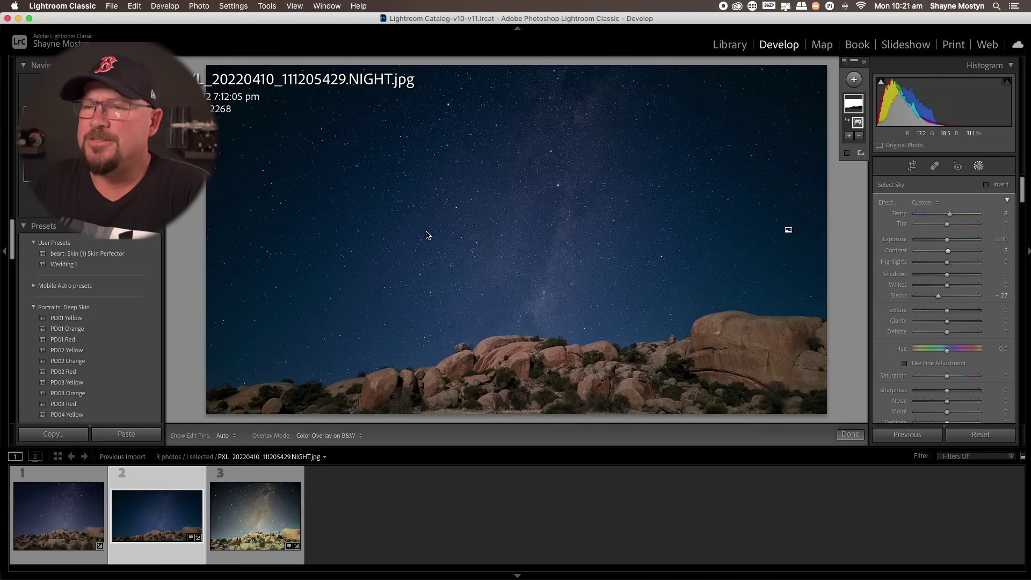
{"action": "left_click", "coordinate": [850, 434]}
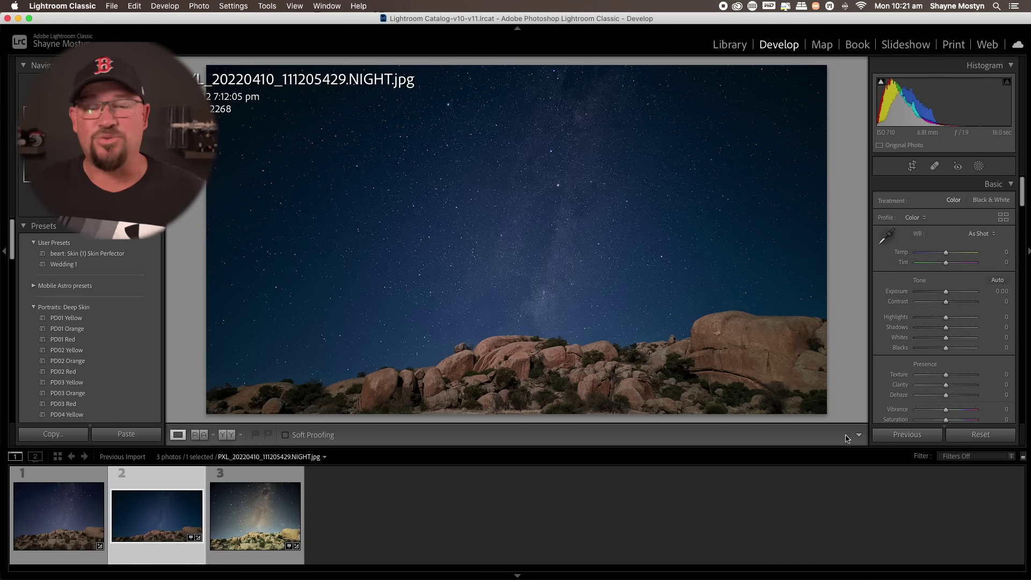